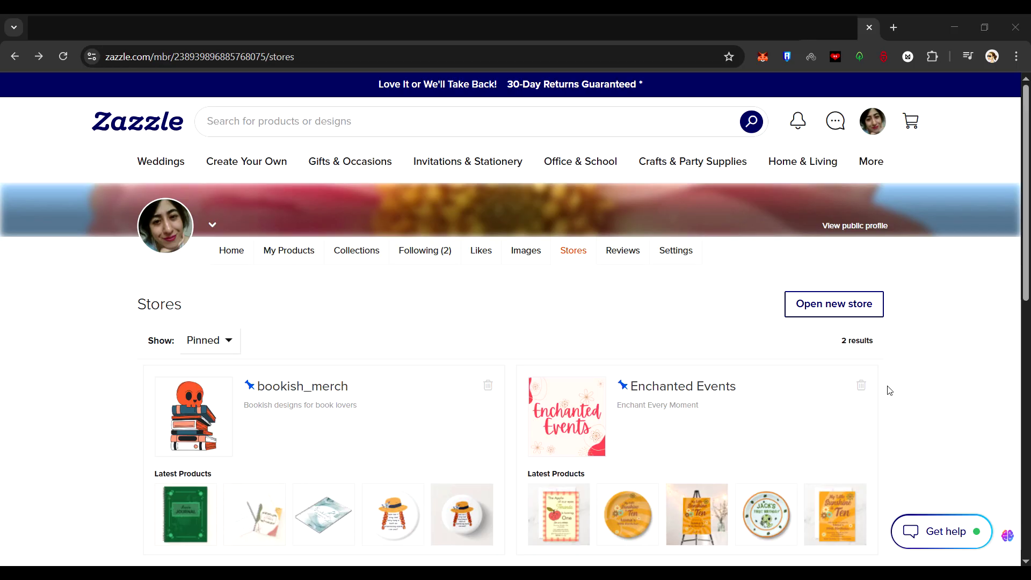
scroll(714, 339, down, 4)
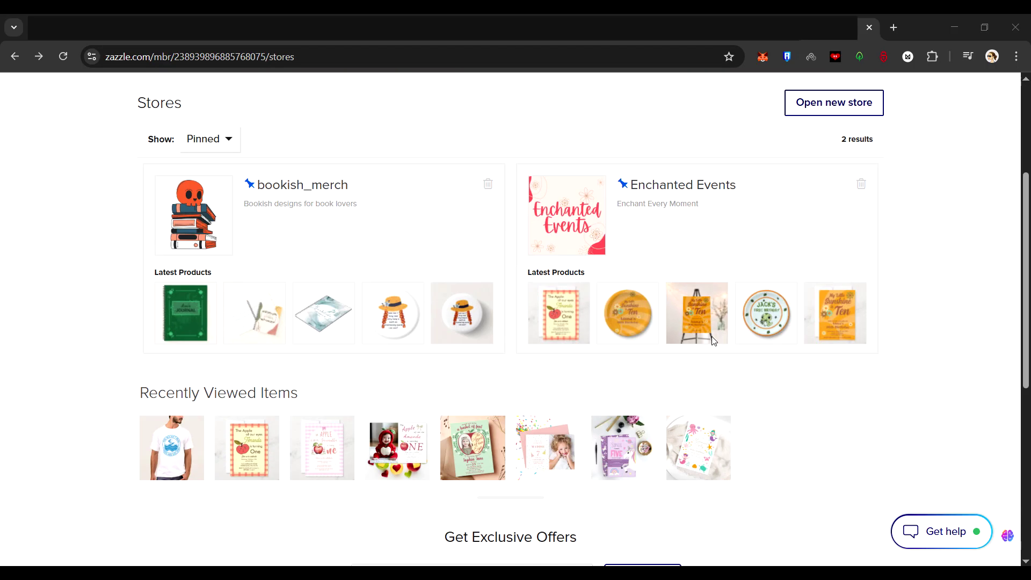
scroll(714, 341, up, 2)
scroll(714, 341, up, 2)
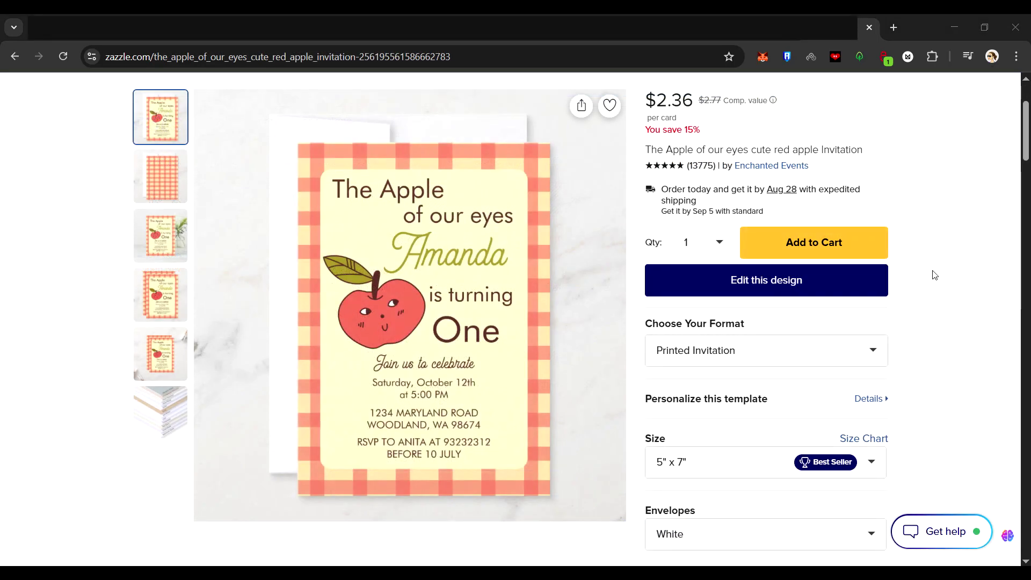
Step: Set the quantity of the red apple invitation to 30 invites to check its price
click(718, 244)
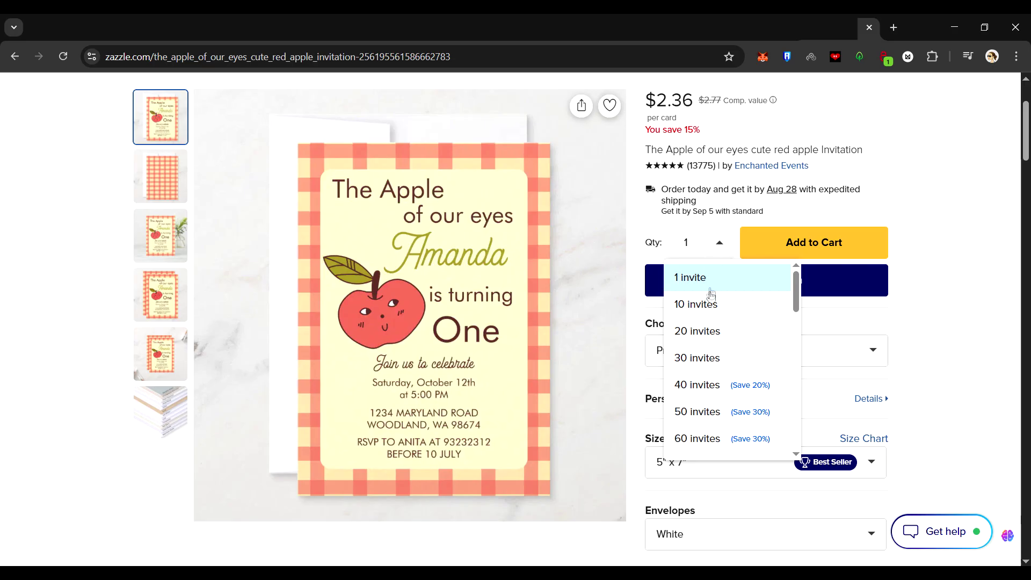
click(700, 358)
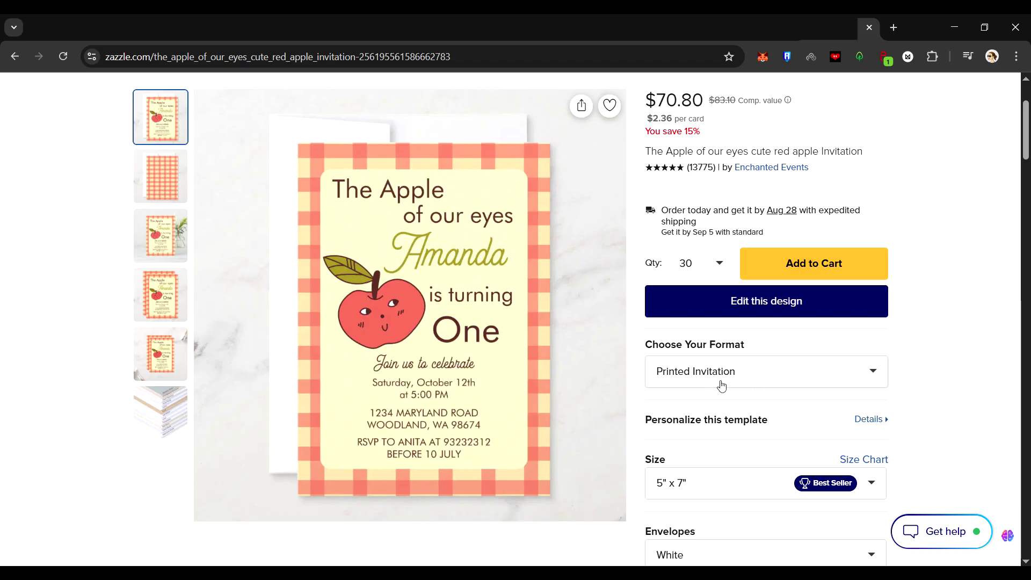
scroll(936, 384, down, 3)
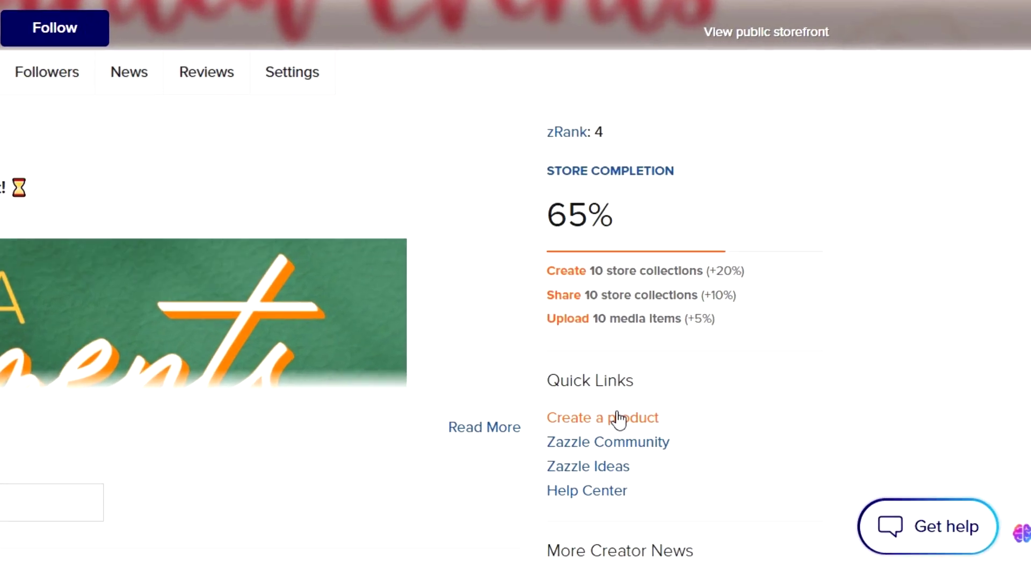
Step: Search the blank products for "invitation card" and open the 5" x 7" flat invitation for adding a design
click(458, 368)
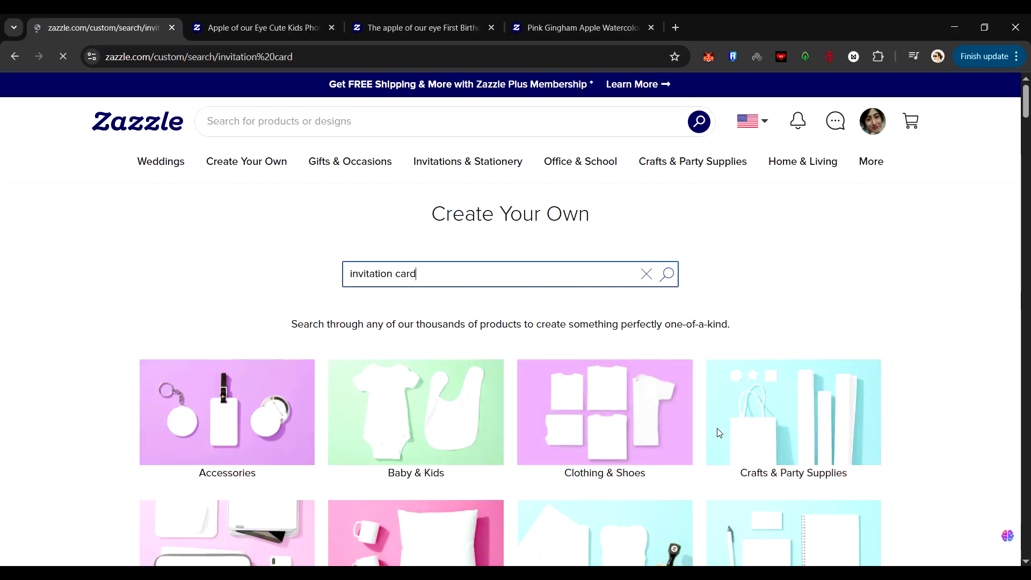
scroll(718, 433, down, 4)
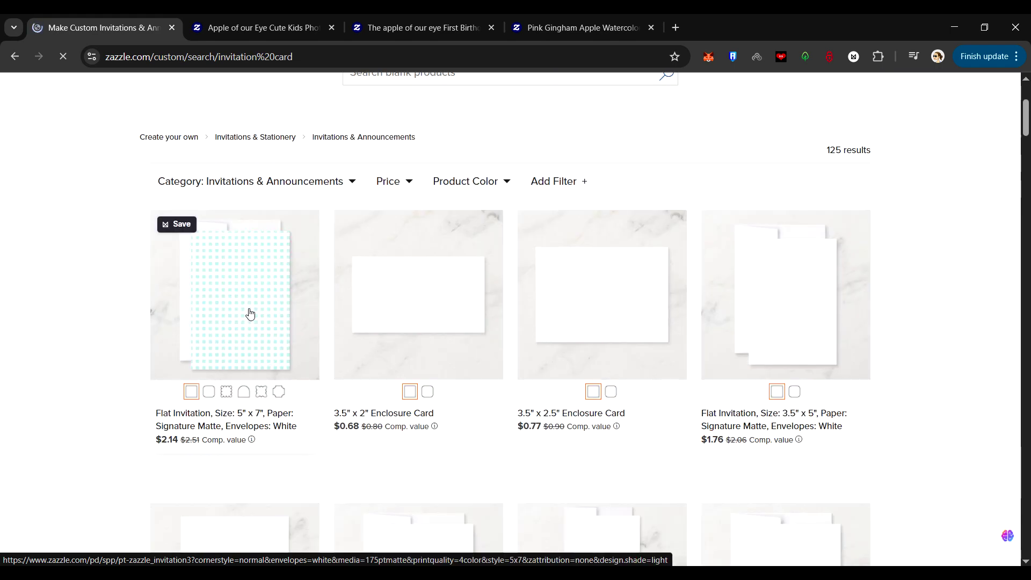
click(250, 313)
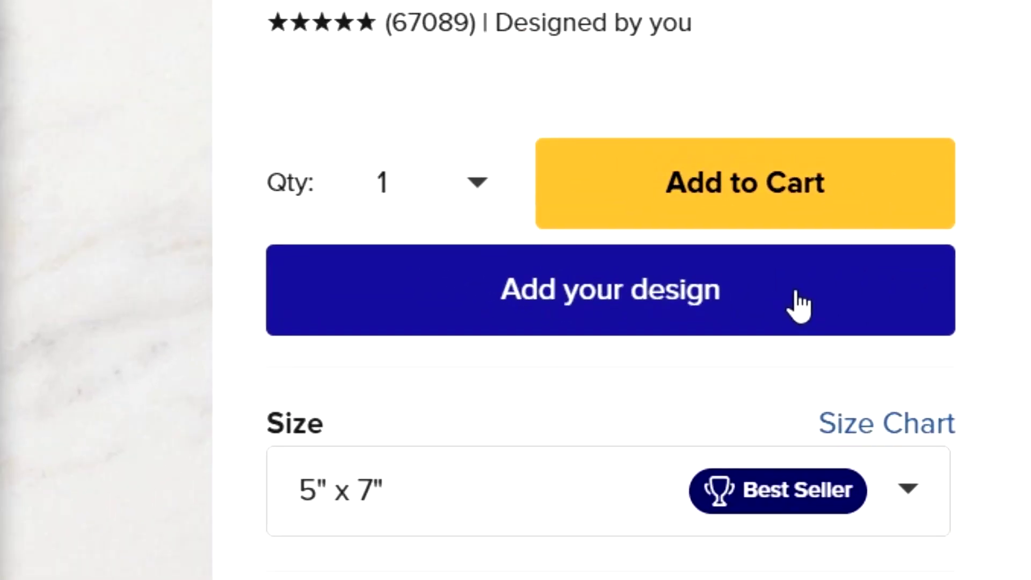
click(799, 307)
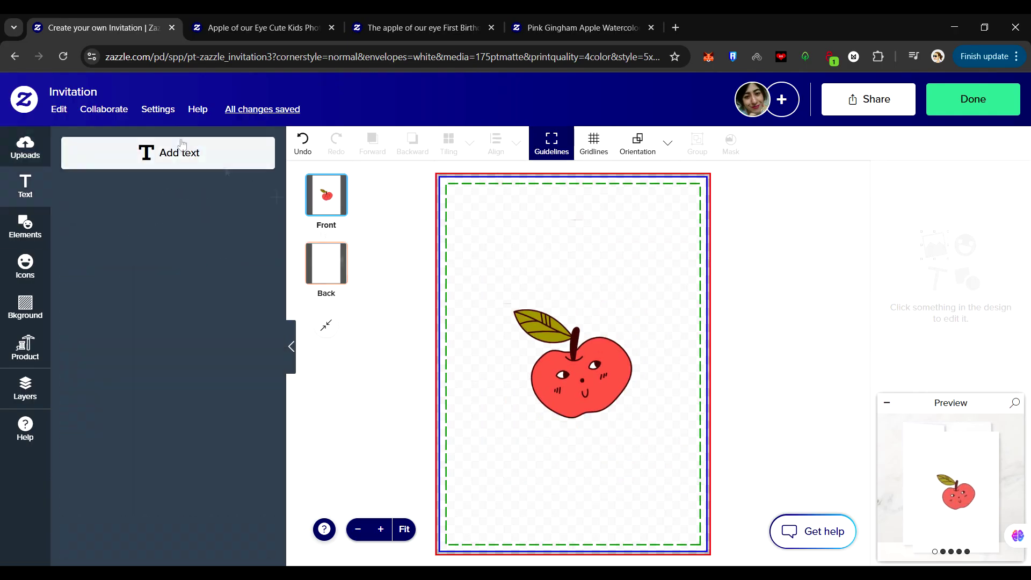
Step: Add the text "The apple of our eyes" on one line above the apple and move the apple up beneath it
click(167, 153)
text(the apple of ou)
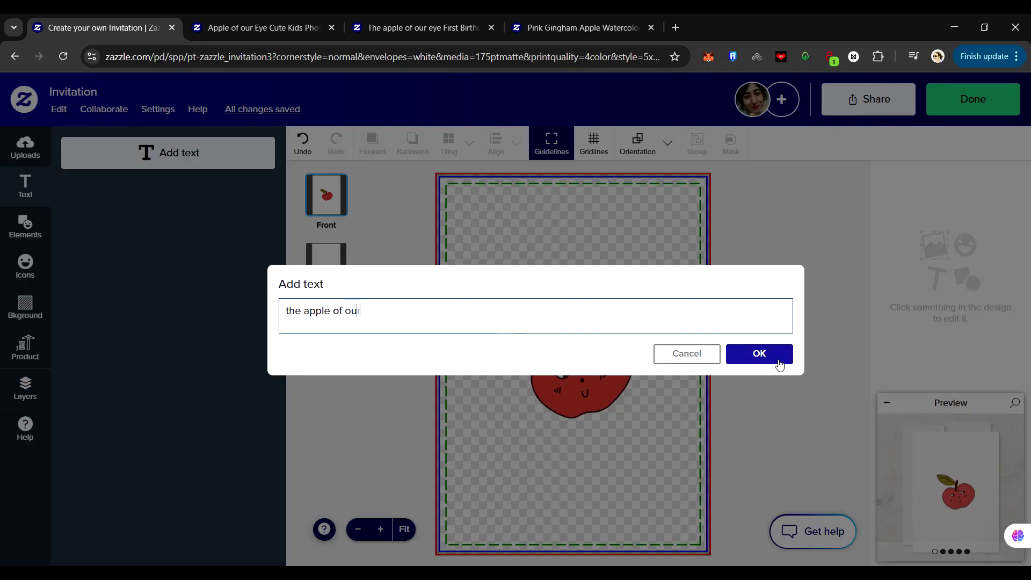
text(T)
click(759, 354)
drag(617, 344, 616, 237)
drag(679, 255, 738, 255)
drag(686, 254, 657, 254)
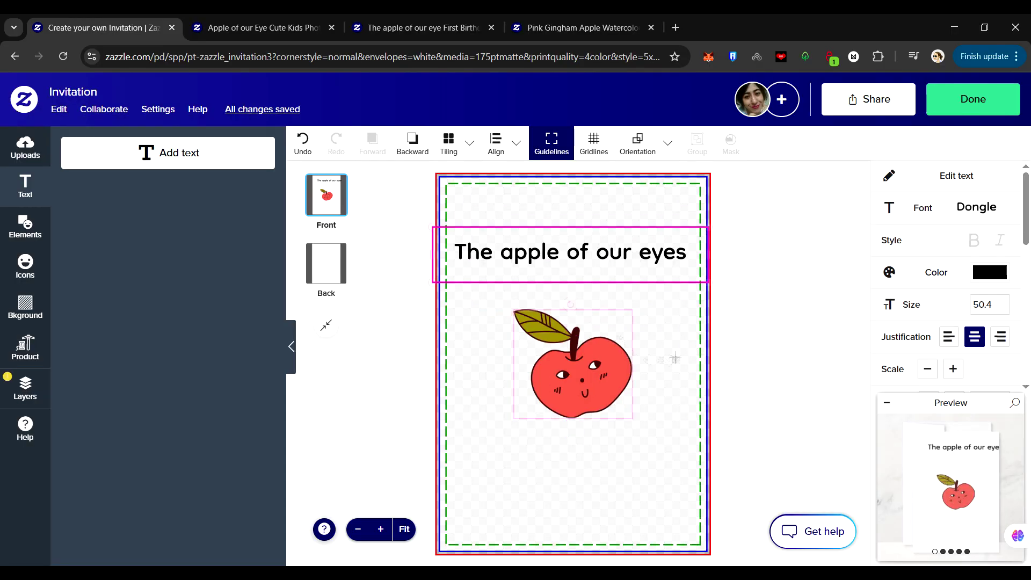
drag(601, 370, 599, 333)
Step: Duplicate the heading below the apple and change the copy's text to "is turning"
key(ctrl+c)
key(ctrl+v)
drag(654, 252, 656, 422)
double_click(657, 426)
text(is turning)
click(759, 354)
Step: Duplicate "is turning", change the copy's text to "One", and move both lines up closer to the apple
key(ctrl+c)
key(ctrl+v)
drag(600, 441, 601, 467)
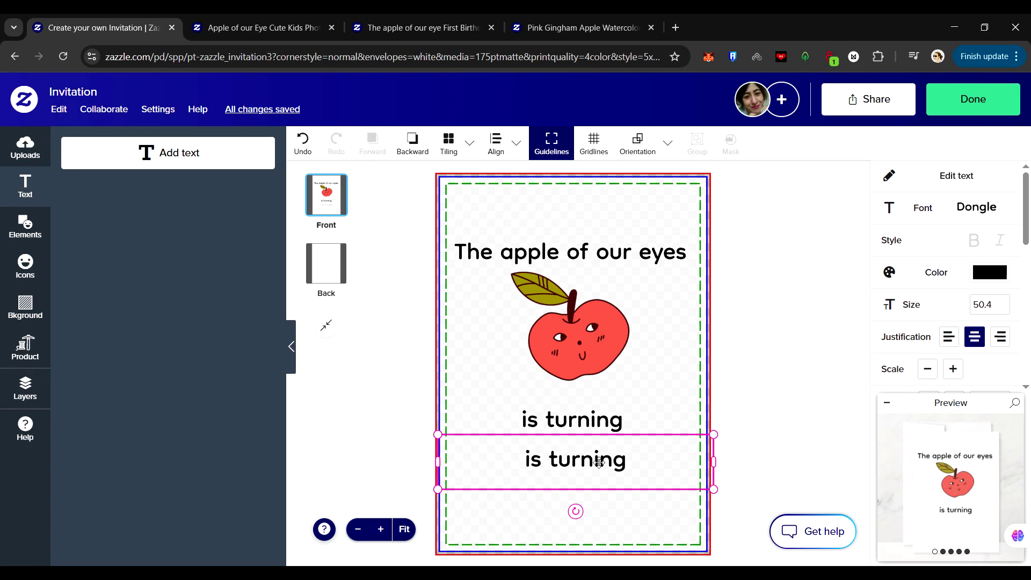
double_click(600, 467)
text(One)
click(760, 354)
drag(571, 419, 571, 391)
drag(576, 458, 576, 427)
Step: Duplicate "One" beneath itself and change the copy's text to the child's first name
key(ctrl+c)
key(ctrl+v)
drag(576, 427, 583, 495)
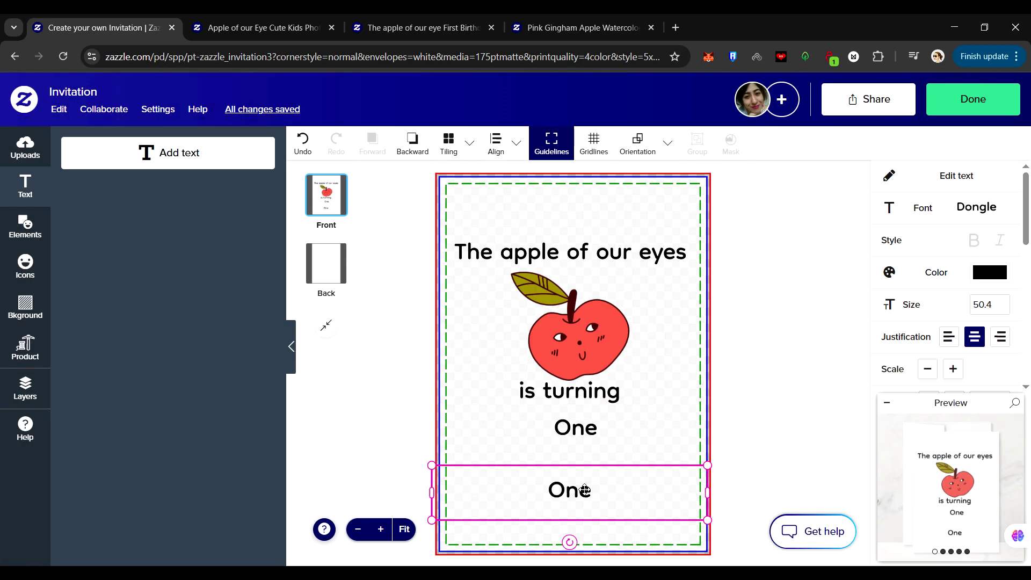
double_click(584, 489)
text(Amanda)
key(Return)
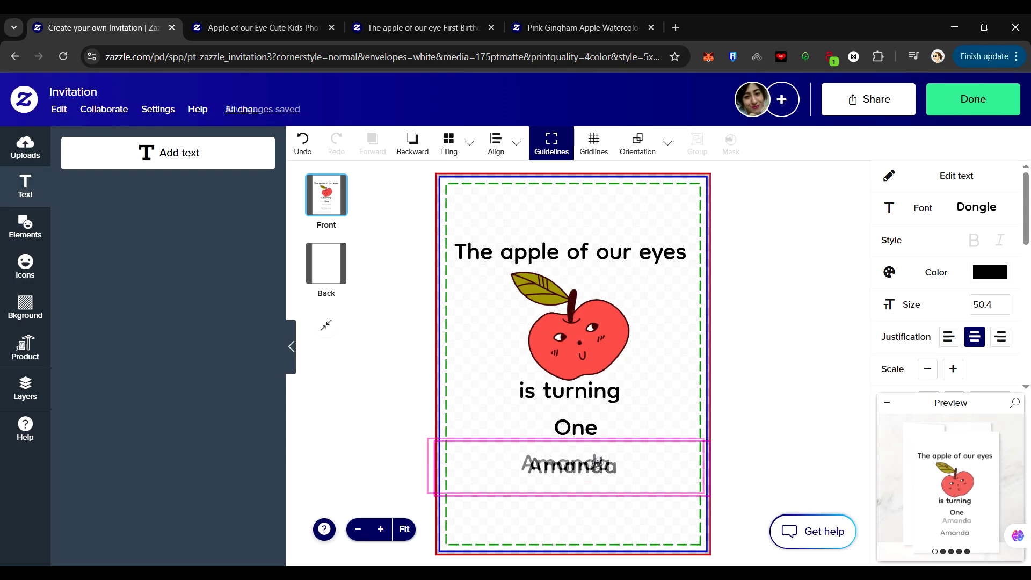
Step: Fill the card's front background with pale yellow
click(26, 306)
click(251, 321)
Step: Set the font of the heading "The apple of our eyes" to Beloved
click(570, 252)
click(976, 207)
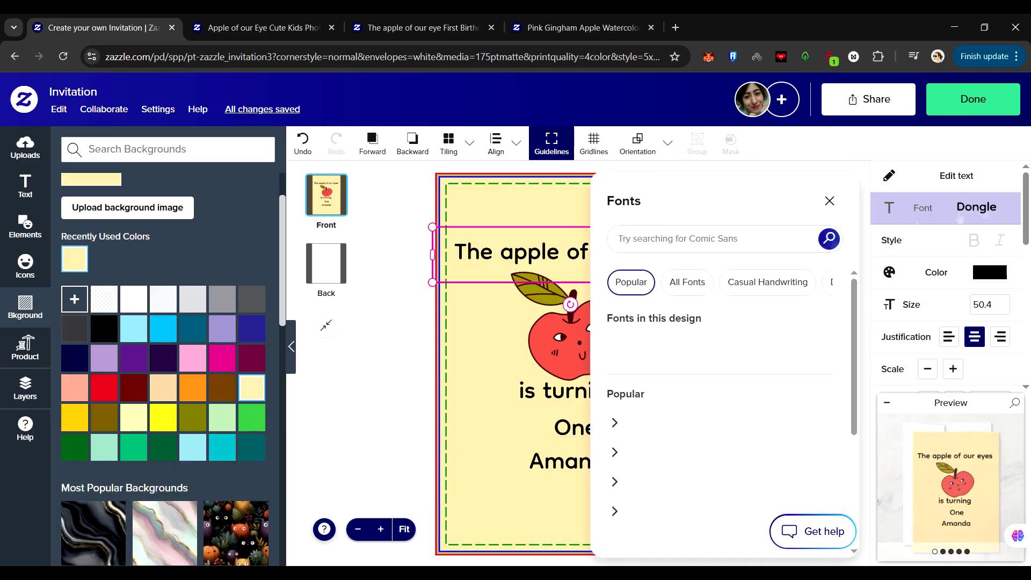
click(668, 451)
scroll(791, 399, up, 5)
click(689, 281)
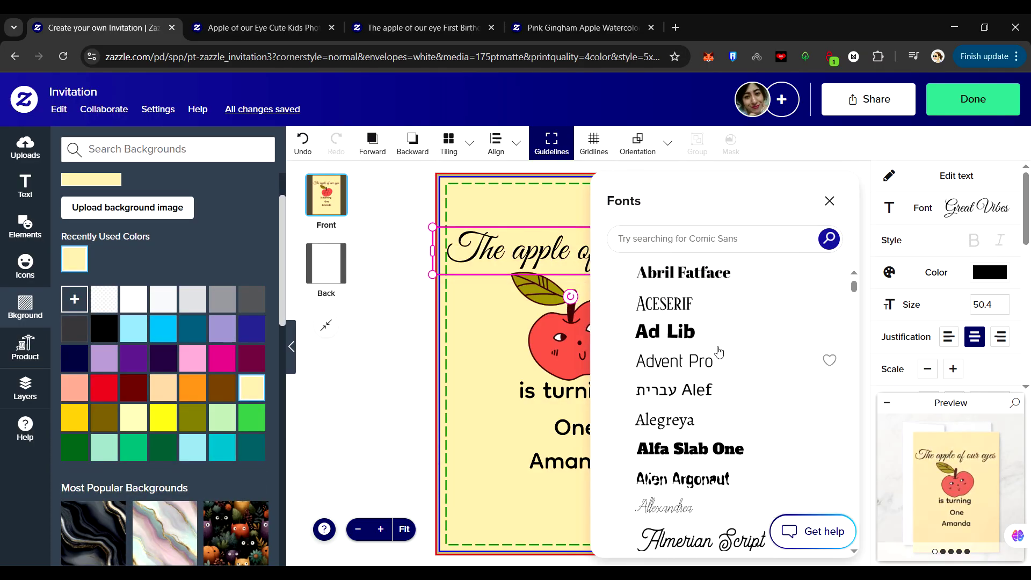
scroll(718, 352, down, 10)
click(682, 388)
click(666, 414)
scroll(708, 425, down, 5)
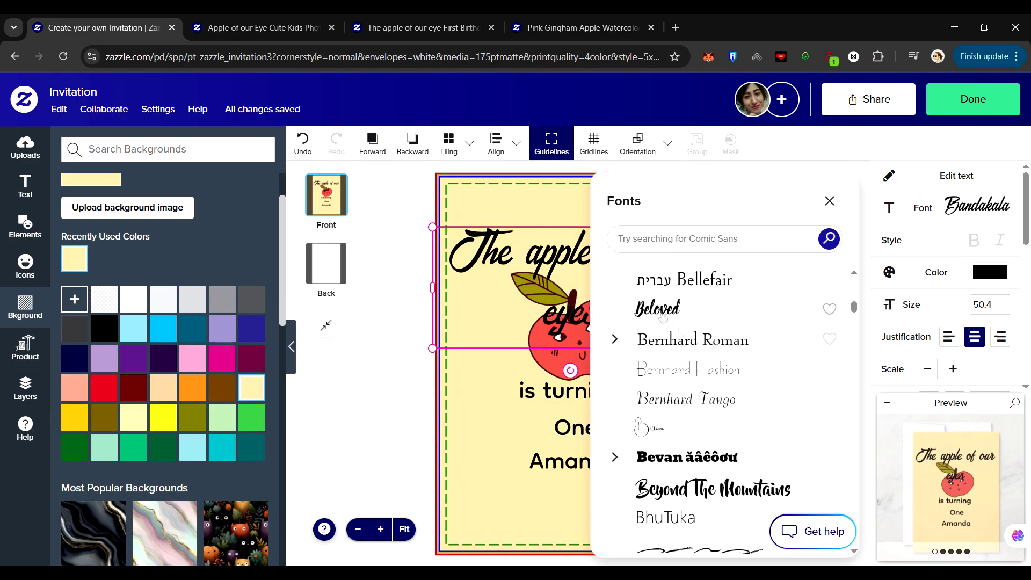
click(656, 306)
Step: Sample the apple's red #F65F49 for the heading and apply the same color to the other three text lines
click(989, 272)
scroll(945, 301, down, 3)
click(891, 280)
click(625, 323)
click(574, 391)
click(891, 243)
click(580, 428)
click(890, 243)
click(579, 460)
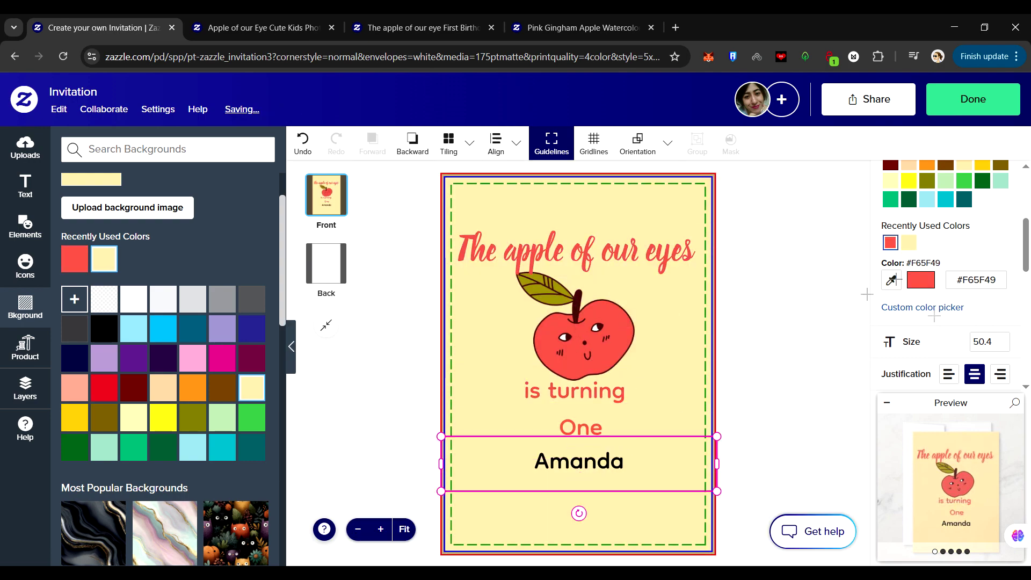
click(890, 243)
Step: Set the child's name in the Beloved font and the lines "is turning" and "One" in Futura
scroll(945, 258, up, 5)
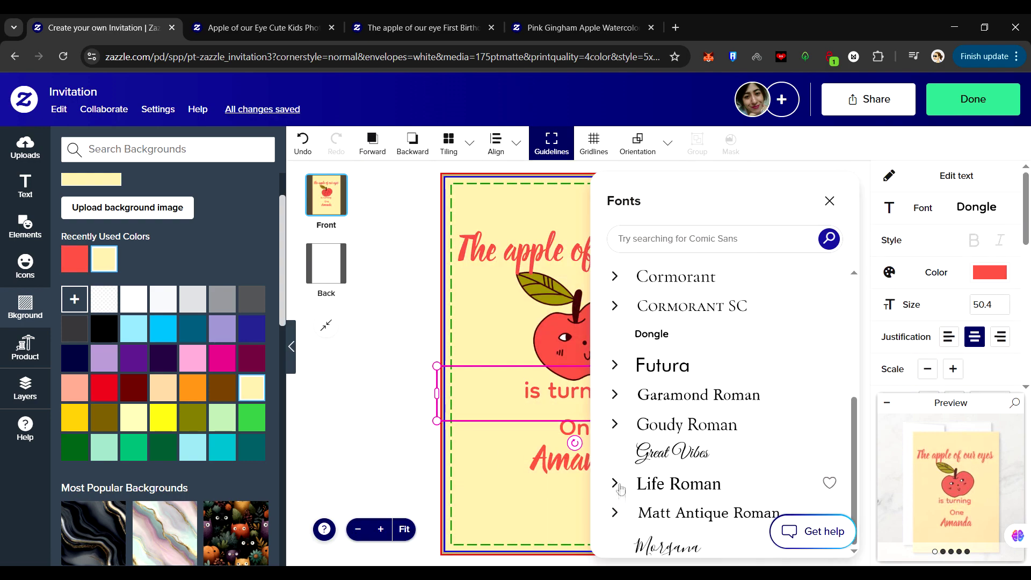
scroll(620, 430, up, 3)
click(614, 349)
click(720, 438)
scroll(720, 376, down, 3)
click(615, 387)
click(682, 416)
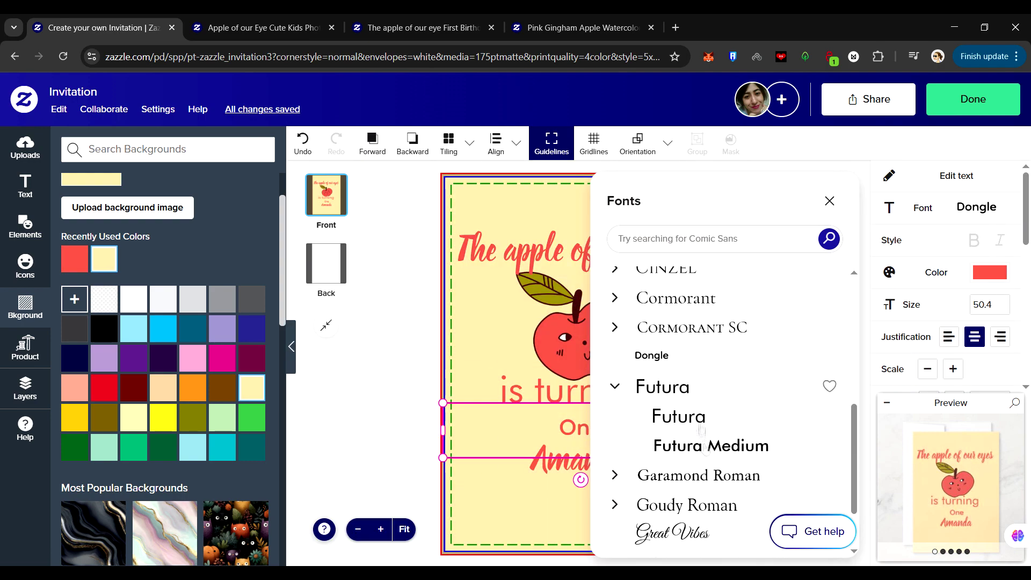
click(684, 417)
Step: Shift the apple left and stagger the child's name, "is turning" and "One" in that order below it
drag(578, 392, 571, 398)
drag(579, 461, 633, 381)
drag(583, 338, 554, 336)
drag(634, 380, 576, 494)
drag(580, 425, 624, 459)
drag(568, 398, 567, 427)
drag(613, 491, 650, 391)
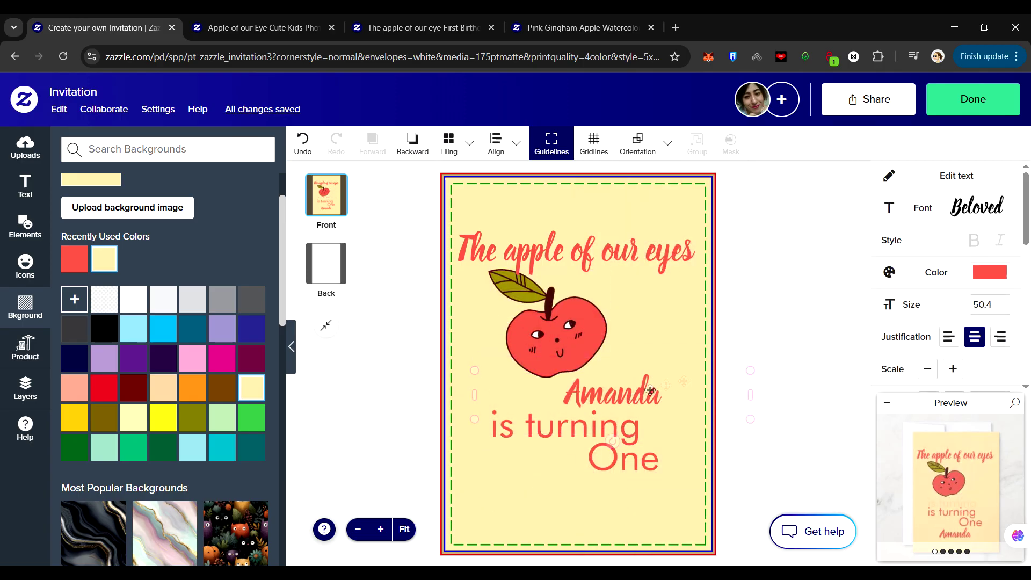
Step: Move the heading down over the apple and add a horizontal line near the card's top edge
drag(631, 255, 626, 308)
click(25, 226)
click(156, 281)
drag(578, 364, 551, 222)
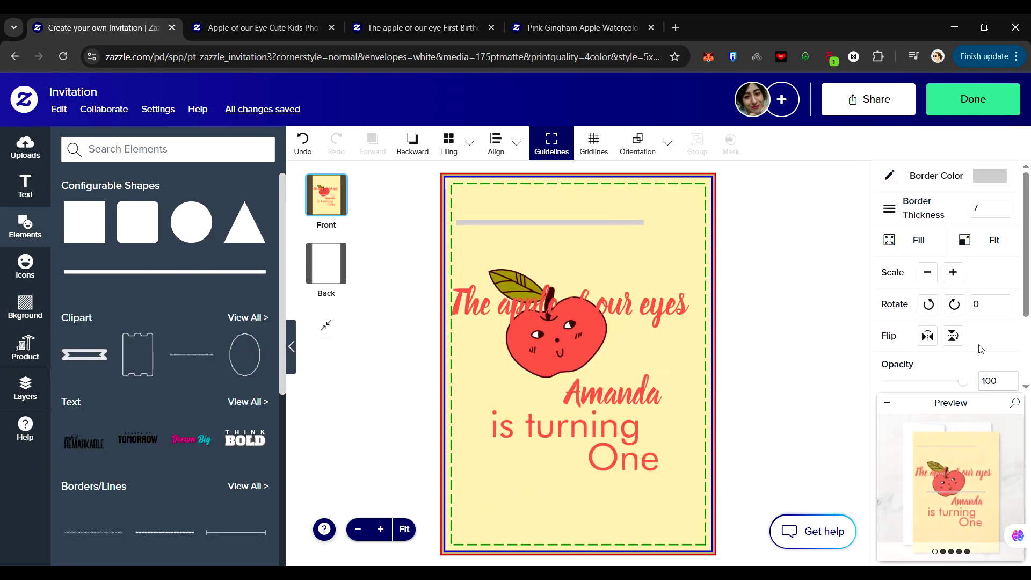
Step: Turn the line into a thick red stripe spanning the card's full width with 55 opacity
scroll(980, 349, down, 1)
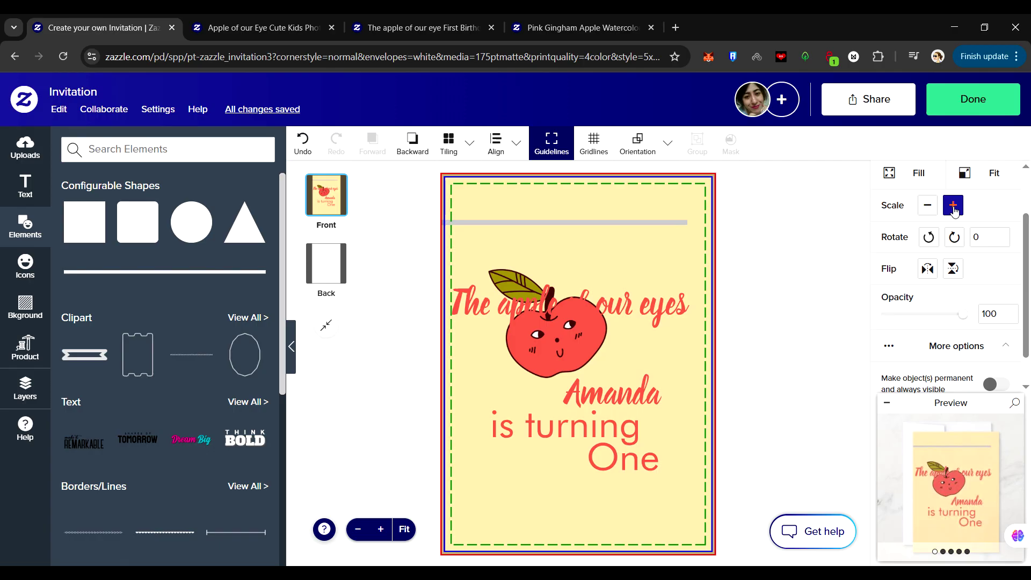
scroll(991, 288, up, 1)
click(984, 205)
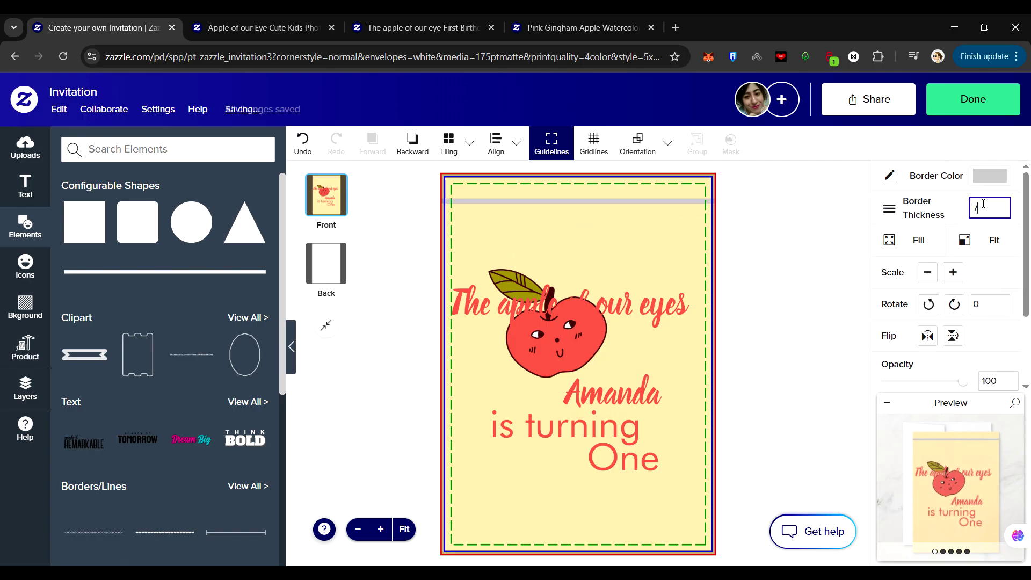
click(982, 177)
click(891, 347)
scroll(926, 290, down, 5)
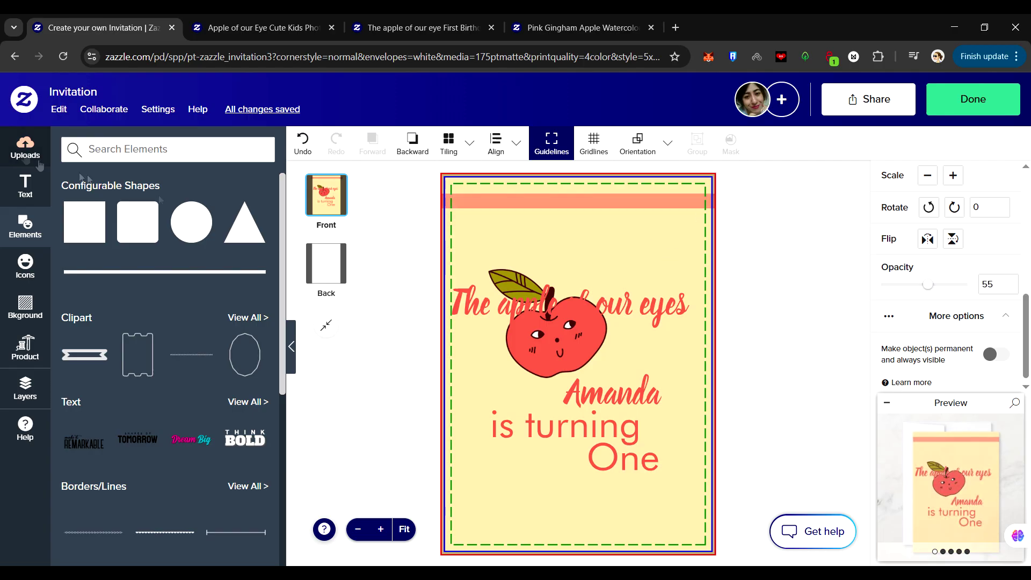
Step: Duplicate the red stripe repeatedly and place the copies down the full height of the card
drag(588, 198, 690, 430)
key(ctrl+v)
click(590, 193)
key(ctrl+v)
key(ctrl+v)
key(ctrl+v)
key(ctrl+v)
key(ctrl+v)
key(ctrl+v)
key(ctrl+v)
drag(689, 468, 671, 537)
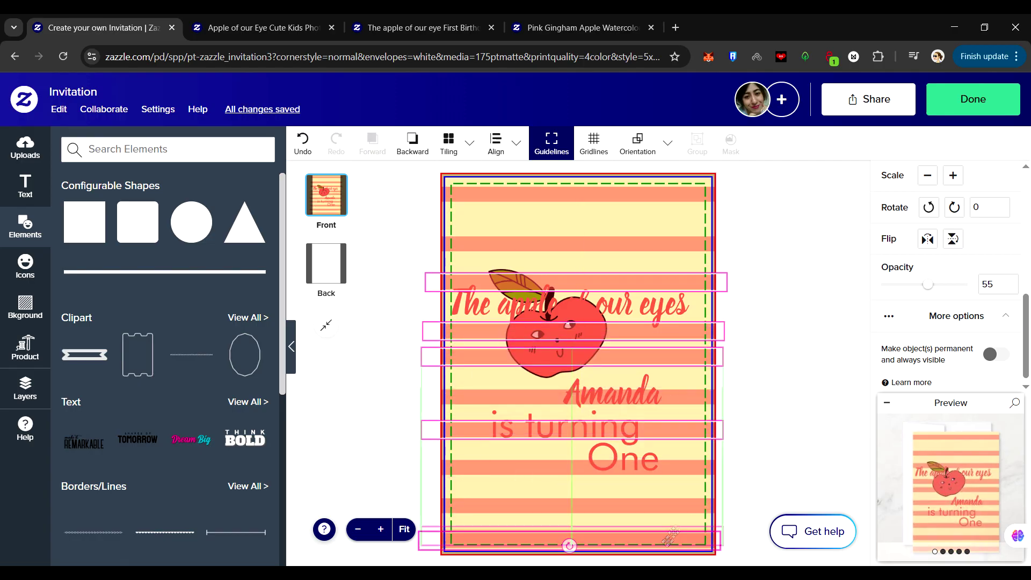
click(954, 241)
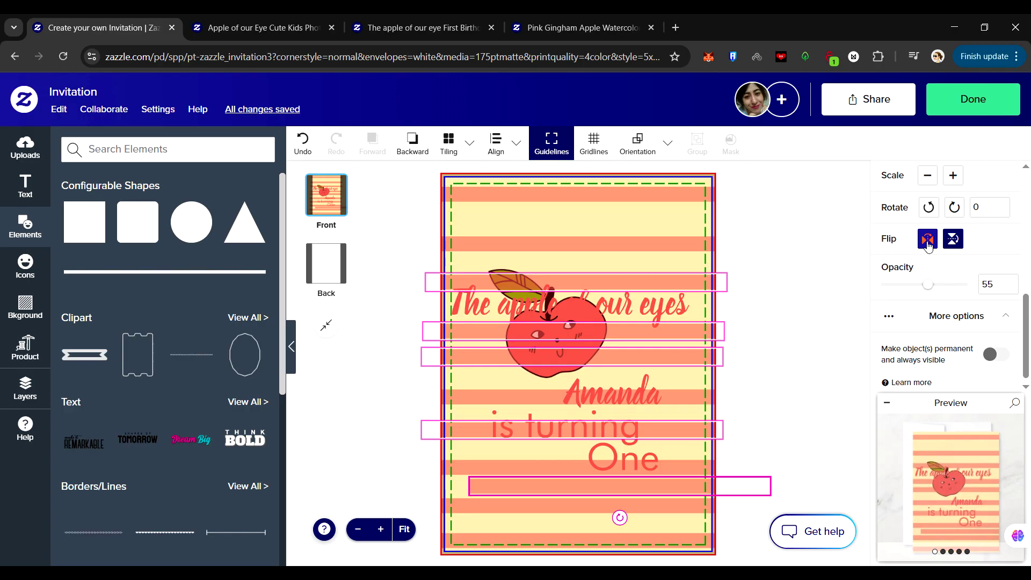
drag(740, 492, 698, 282)
drag(574, 292, 571, 546)
Step: Align the stripes and distribute them evenly down the artboard, and group them
click(495, 140)
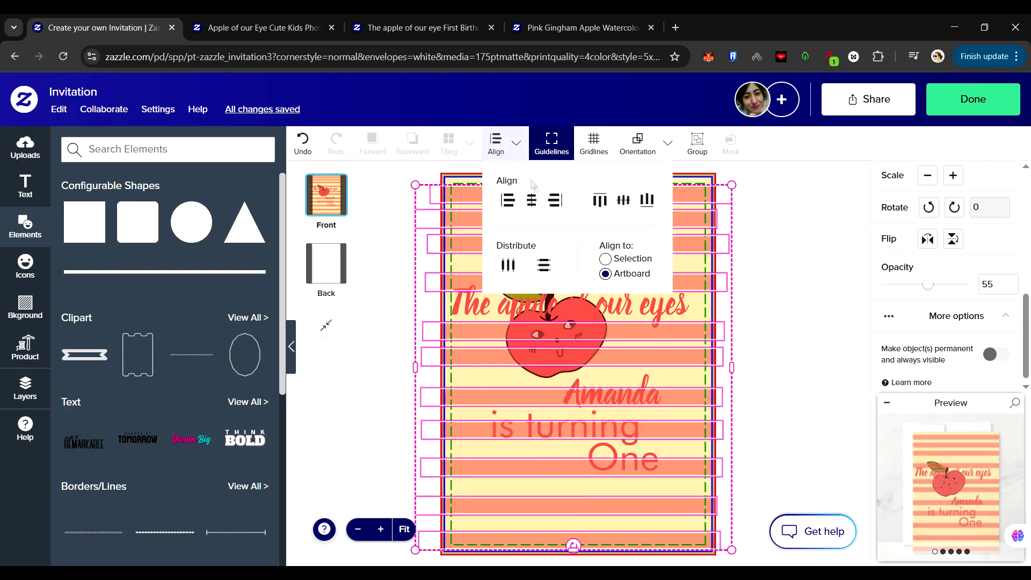
click(544, 265)
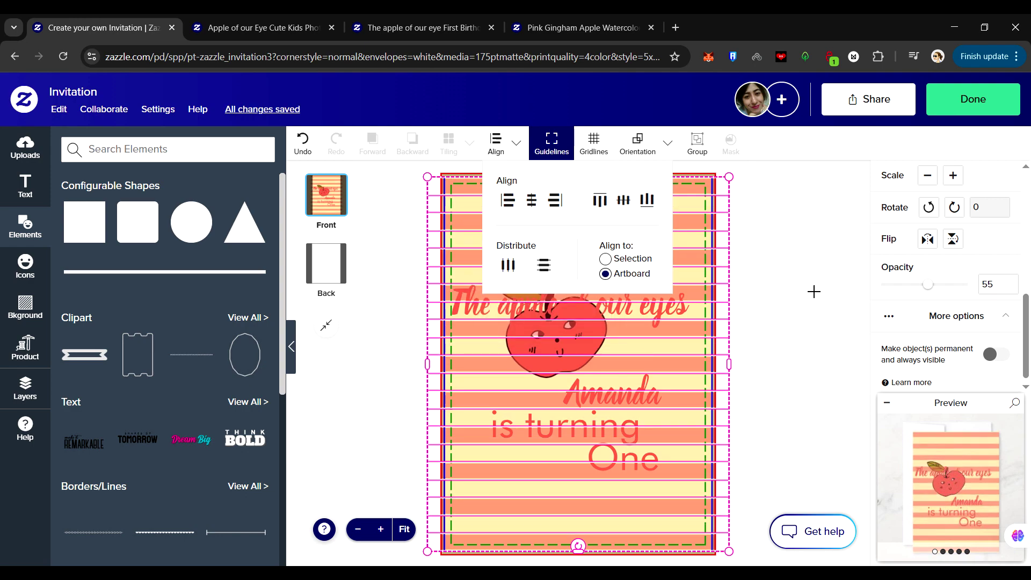
key(ctrl+g)
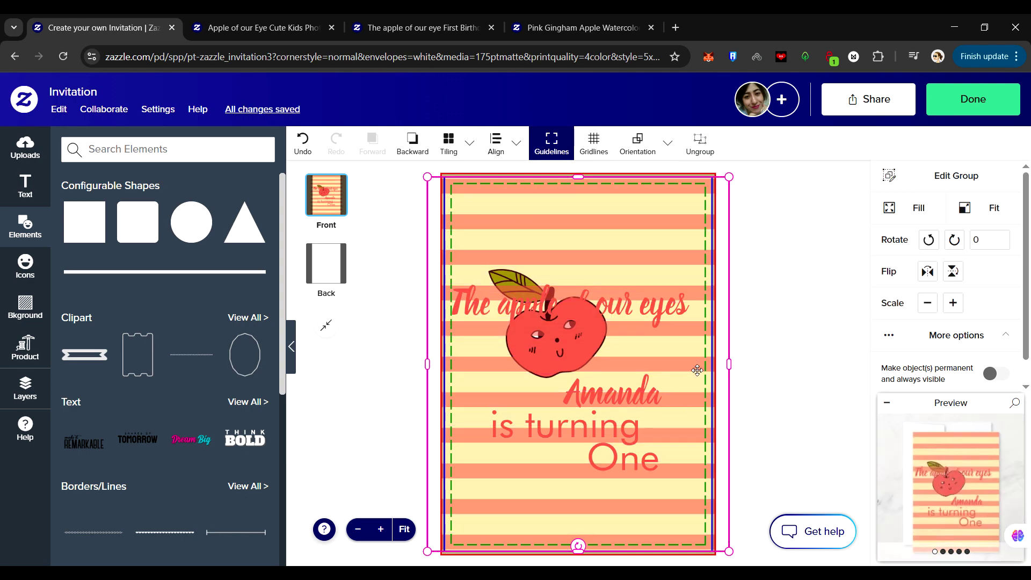
Step: Duplicate the stripe group and rotate the copy to -90.03 degrees so its stripes run vertically
mouse_move(697, 369)
mouse_down()
mouse_move(683, 361)
mouse_move(688, 349)
mouse_move(684, 364)
mouse_up()
drag(628, 332, 766, 329)
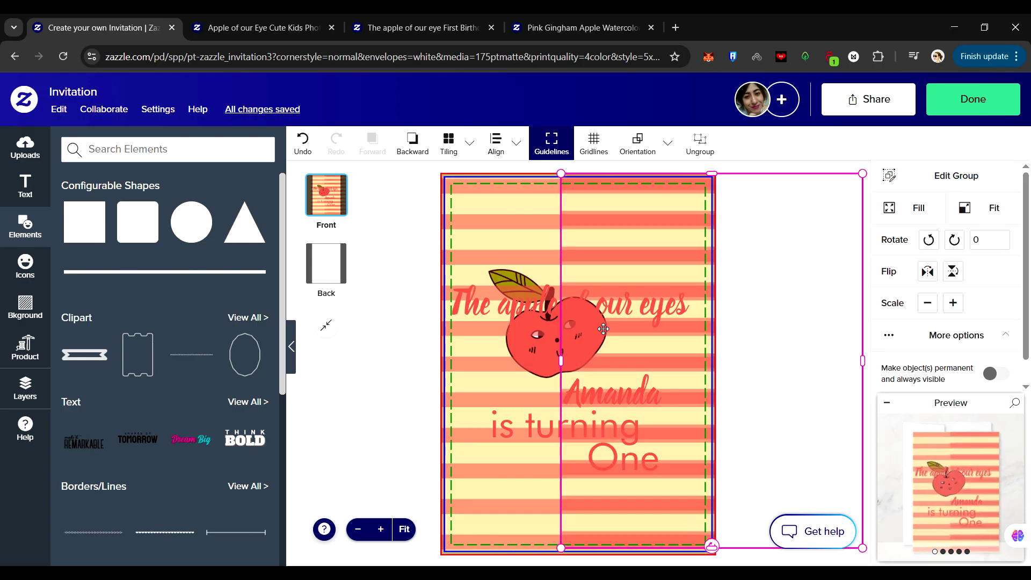
drag(603, 329, 613, 380)
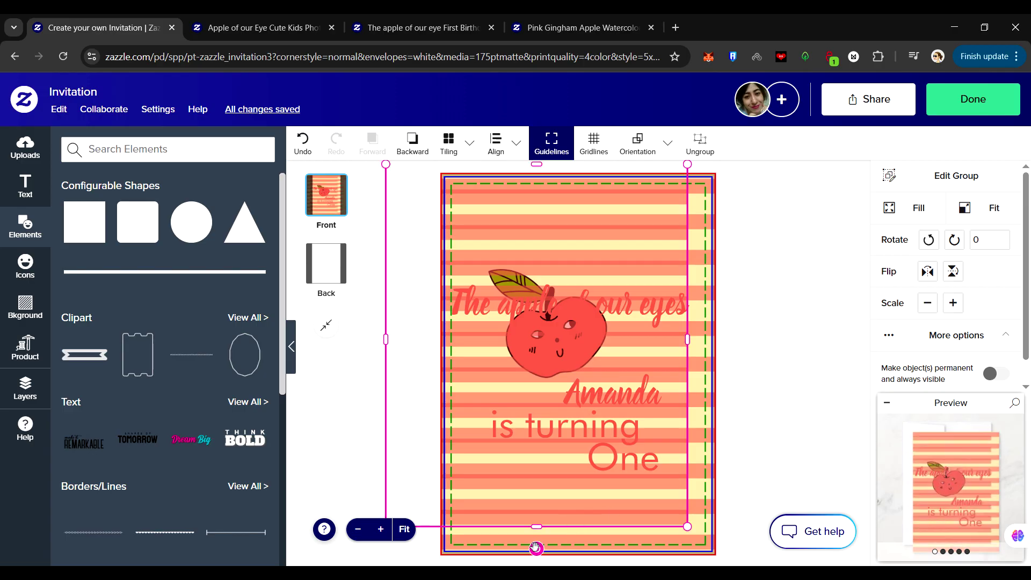
drag(536, 548, 760, 343)
Step: Enlarge and reposition the vertical stripe group over the whole card to form a gingham pattern
drag(693, 431, 735, 417)
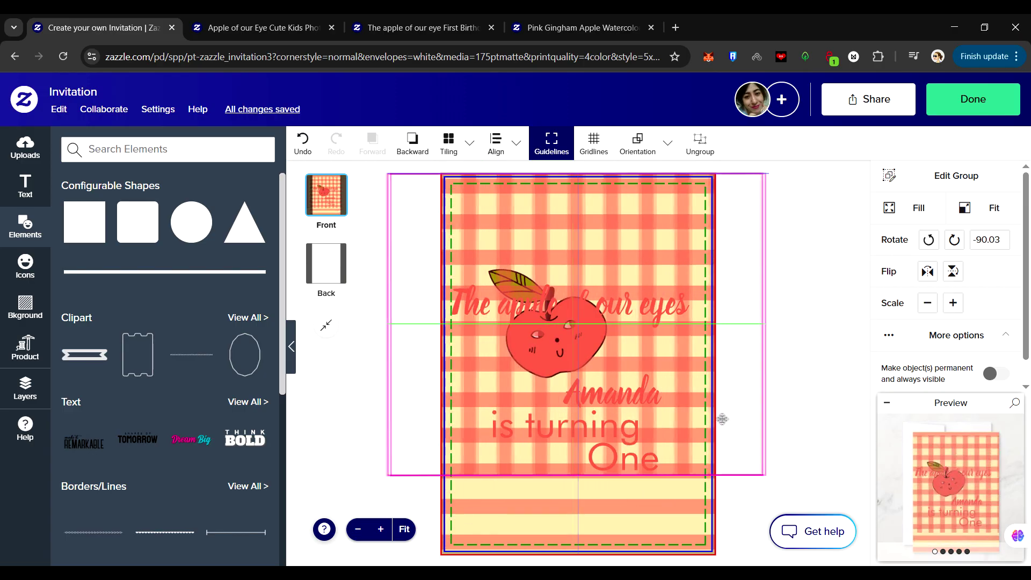
drag(580, 475, 580, 557)
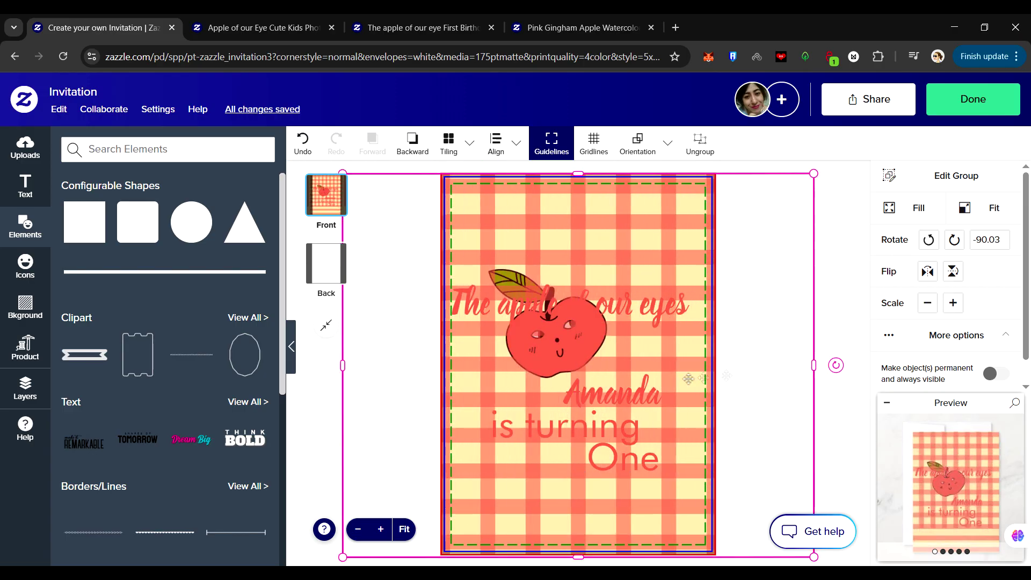
drag(688, 379, 711, 379)
click(816, 194)
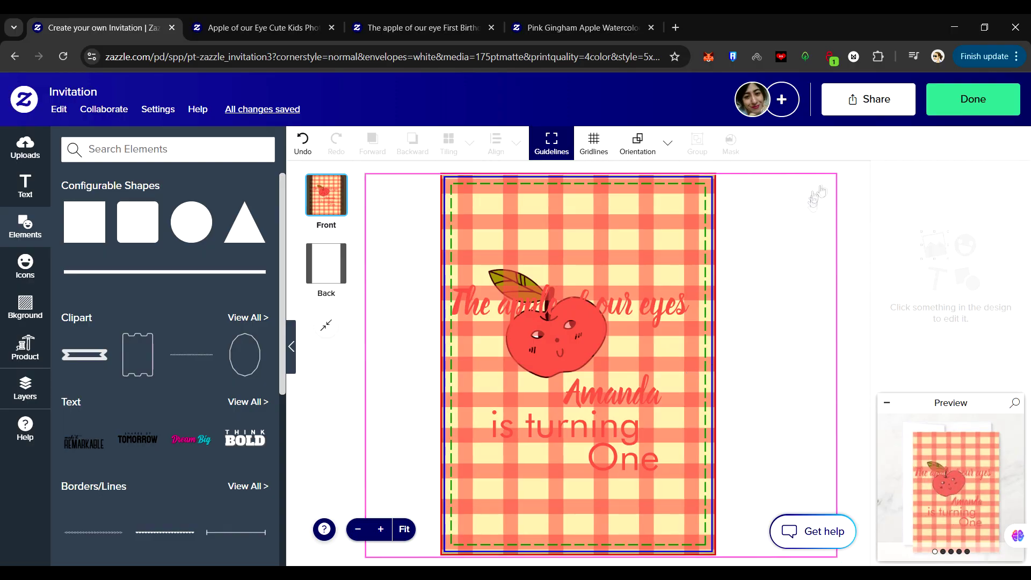
Step: Move both red stripe groups below apple.png in the layer order, directly above the background
click(741, 178)
click(849, 330)
click(26, 388)
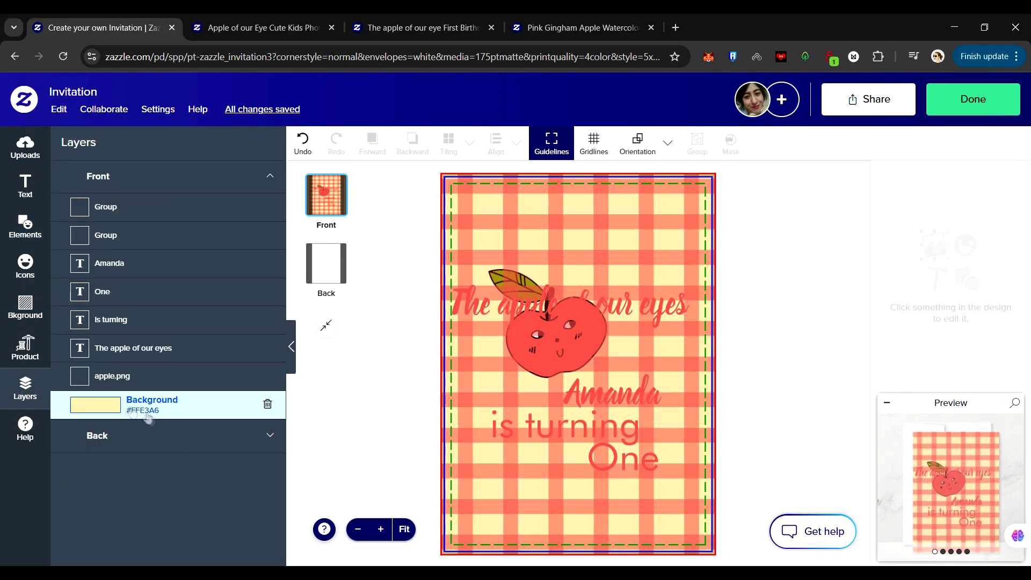
click(166, 210)
drag(166, 226, 143, 349)
Step: Recolor all four text lines dark brown #4C1812, sampled from the apple's stem, and place the headline just above the apple
click(634, 307)
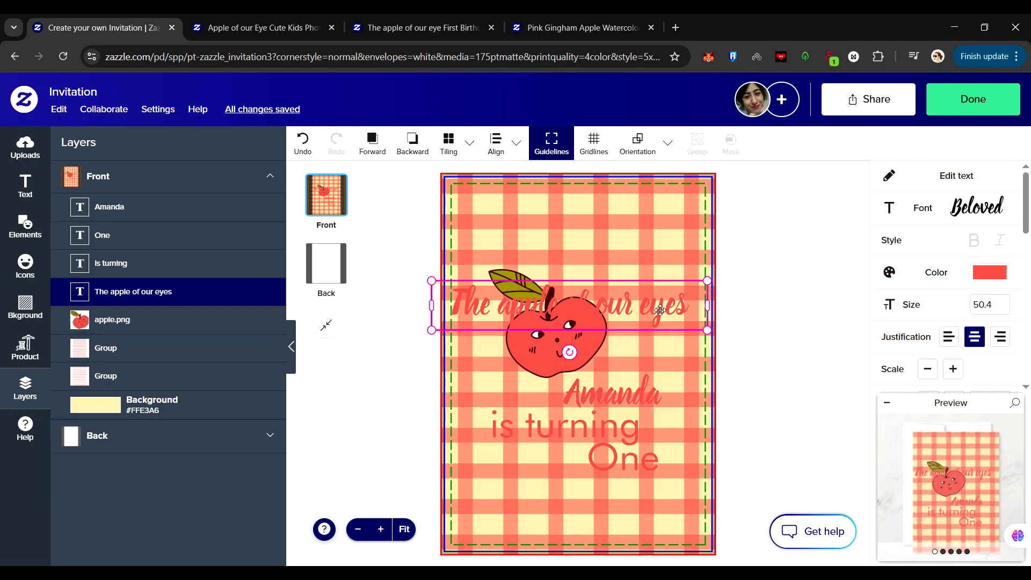
click(990, 272)
scroll(982, 376, down, 3)
click(890, 347)
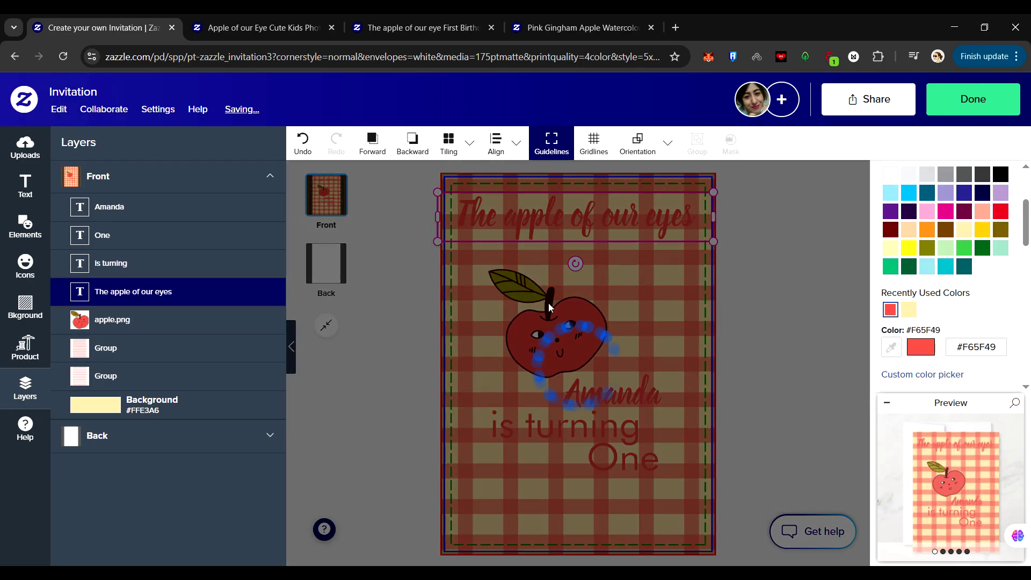
click(546, 301)
click(631, 399)
click(890, 309)
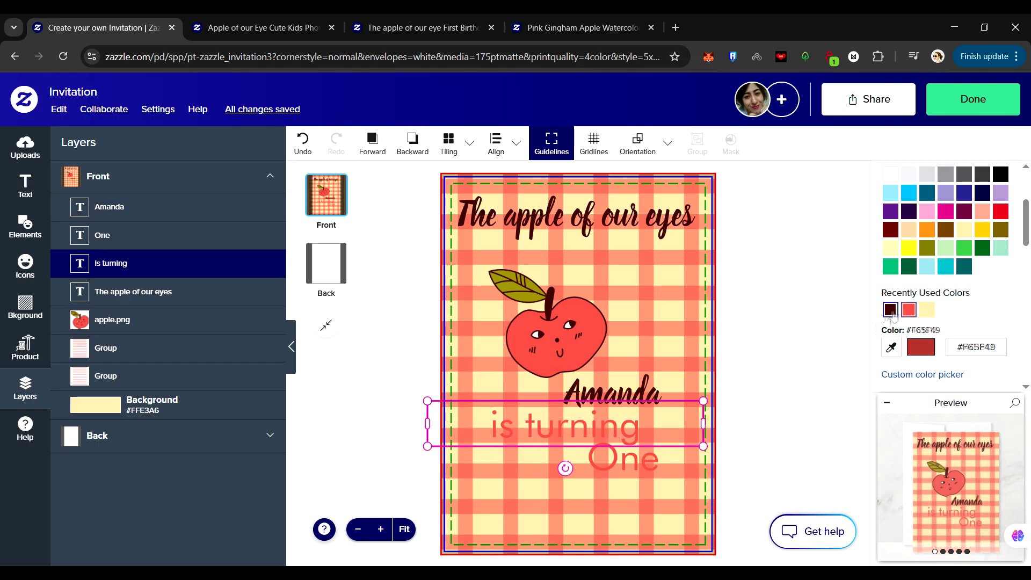
click(632, 469)
click(890, 310)
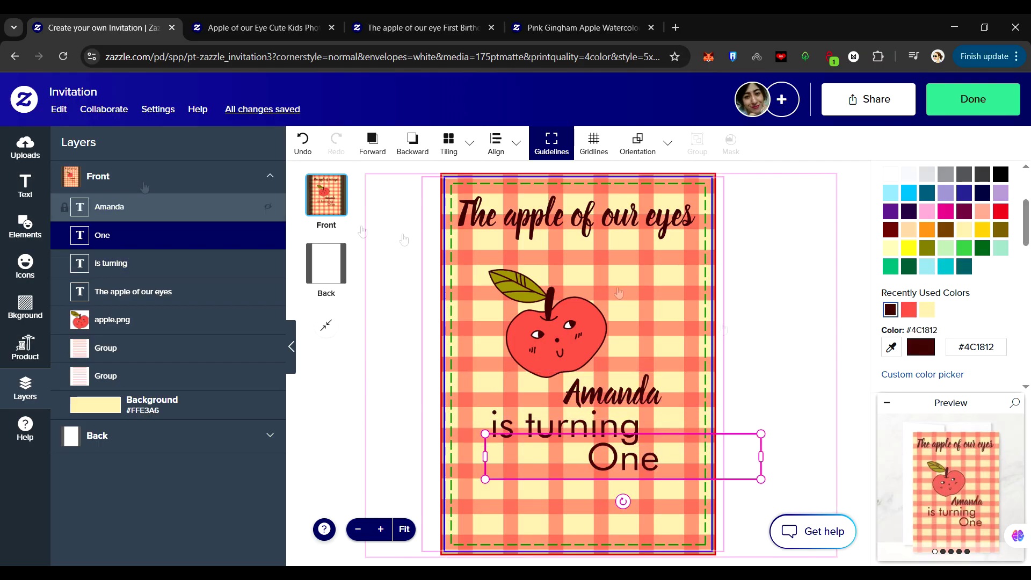
mouse_move(593, 397)
mouse_down()
mouse_move(569, 281)
mouse_move(568, 420)
mouse_move(570, 281)
mouse_move(599, 424)
mouse_move(599, 400)
mouse_up()
drag(574, 214, 577, 247)
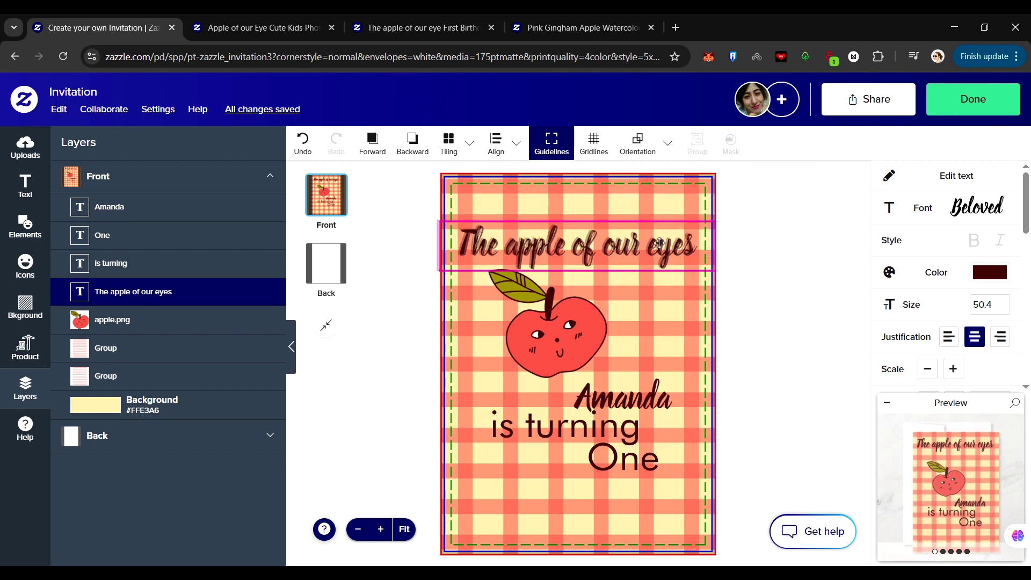
Step: Cover the middle of the card with a white rounded rectangle with border thickness 0, leaving a gingham frame around it
click(25, 226)
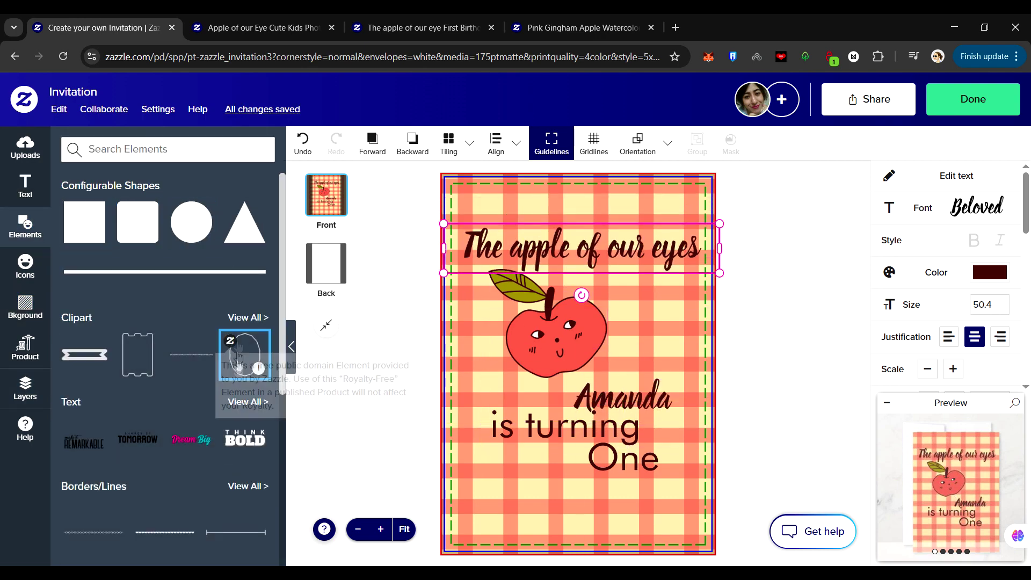
click(129, 237)
drag(579, 265, 578, 210)
drag(578, 460, 578, 532)
drag(483, 362, 461, 369)
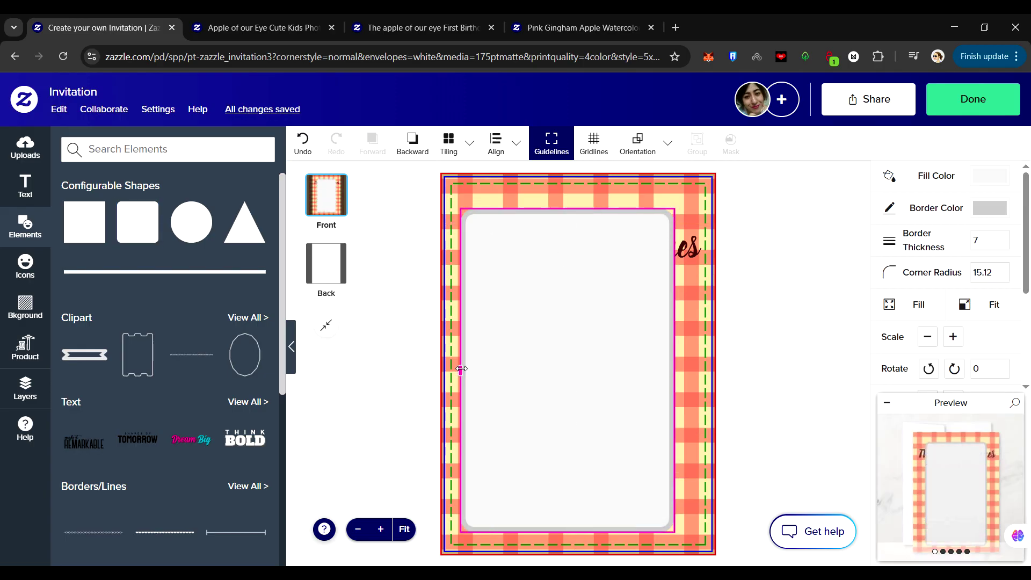
drag(675, 209, 694, 198)
click(1002, 210)
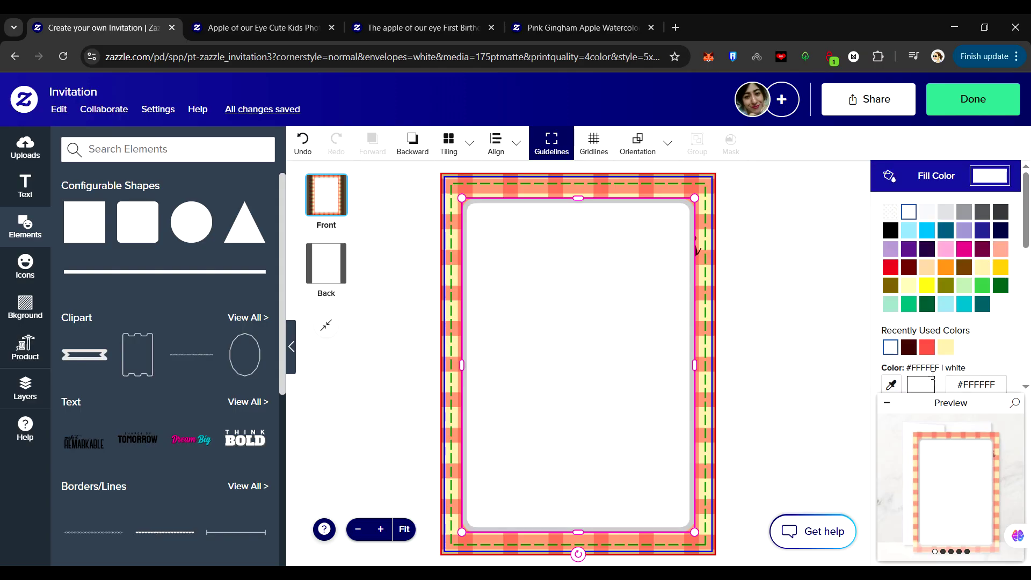
scroll(980, 308, down, 3)
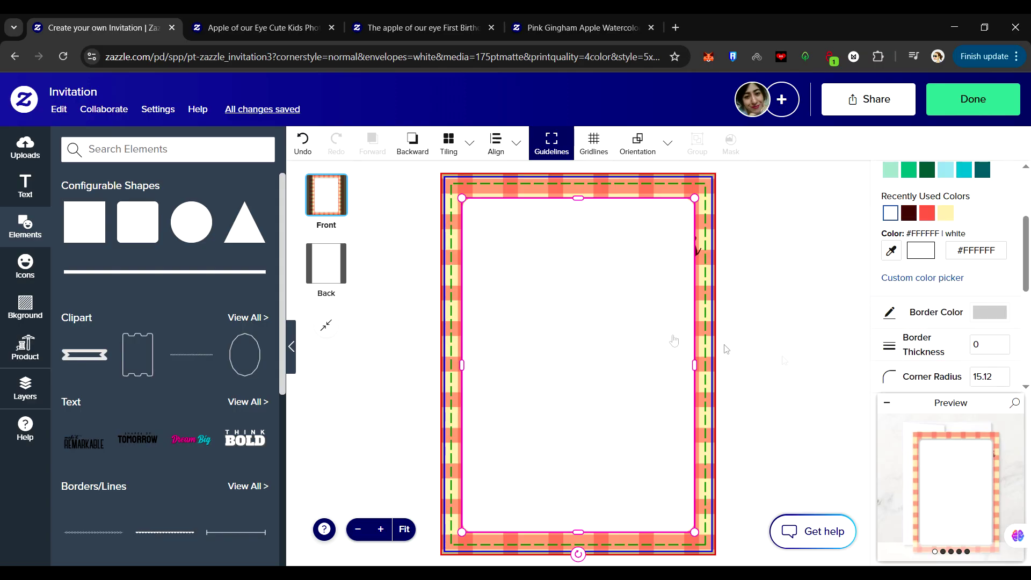
Step: Place the rounded rectangle below apple.png in the layer order, then shrink it slightly and center it on the artboard
click(26, 388)
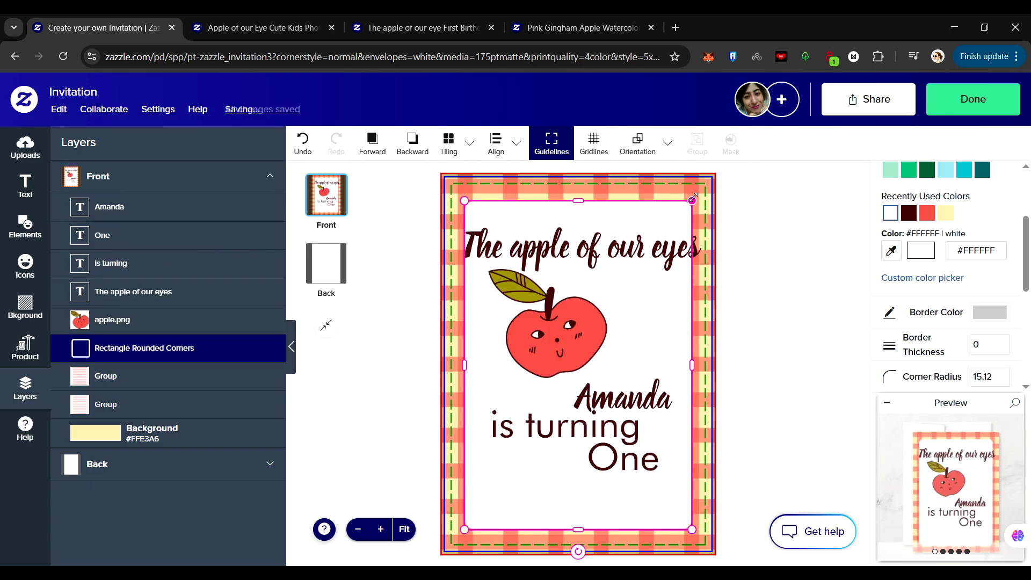
drag(695, 208, 701, 224)
click(500, 143)
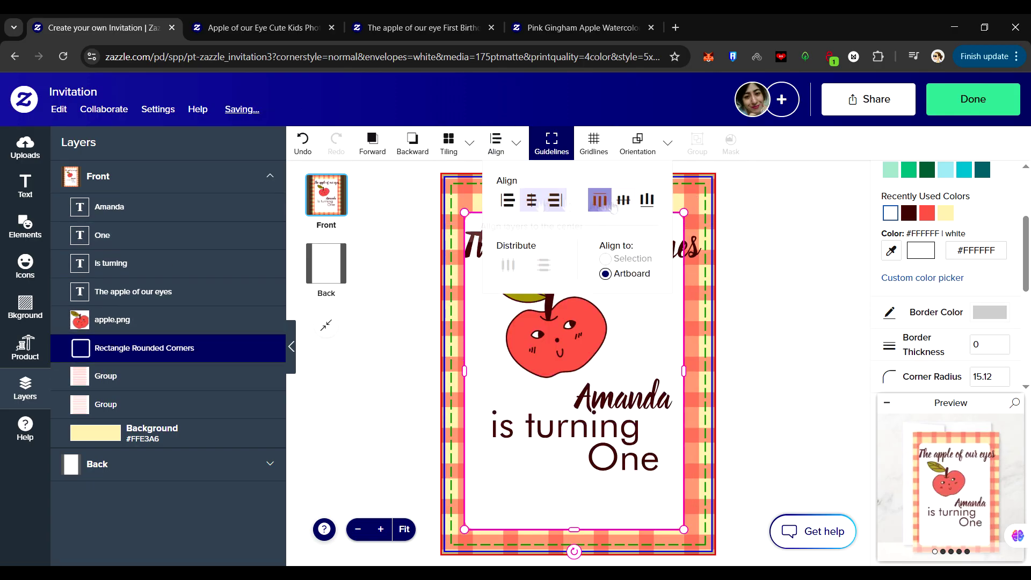
click(600, 200)
click(531, 200)
click(778, 299)
Step: Fill the rounded rectangle with a custom cream tint, paler than the #FFF9AE cream swatch
click(958, 477)
click(1008, 97)
click(144, 348)
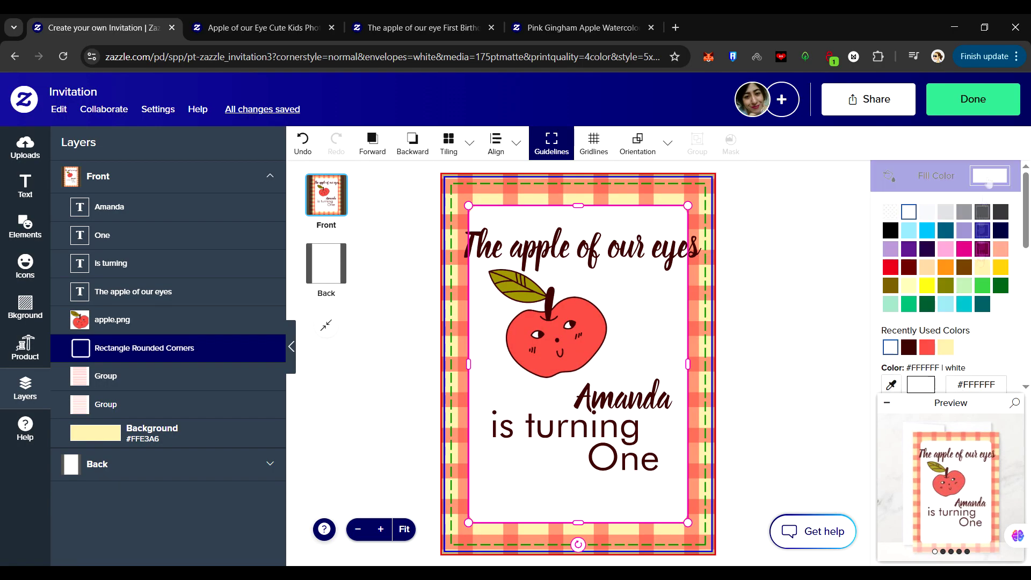
click(909, 286)
scroll(919, 386, down, 3)
click(923, 278)
click(911, 304)
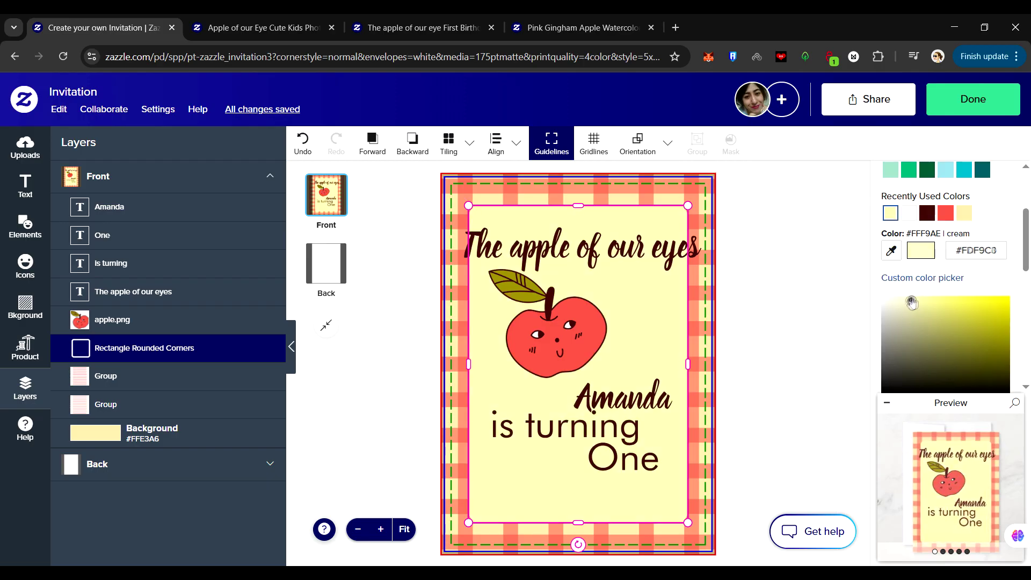
Step: Split the headline into "The Apple" and a smaller Futura line "of our eyes" placed below it, offset to the right
drag(628, 280, 599, 239)
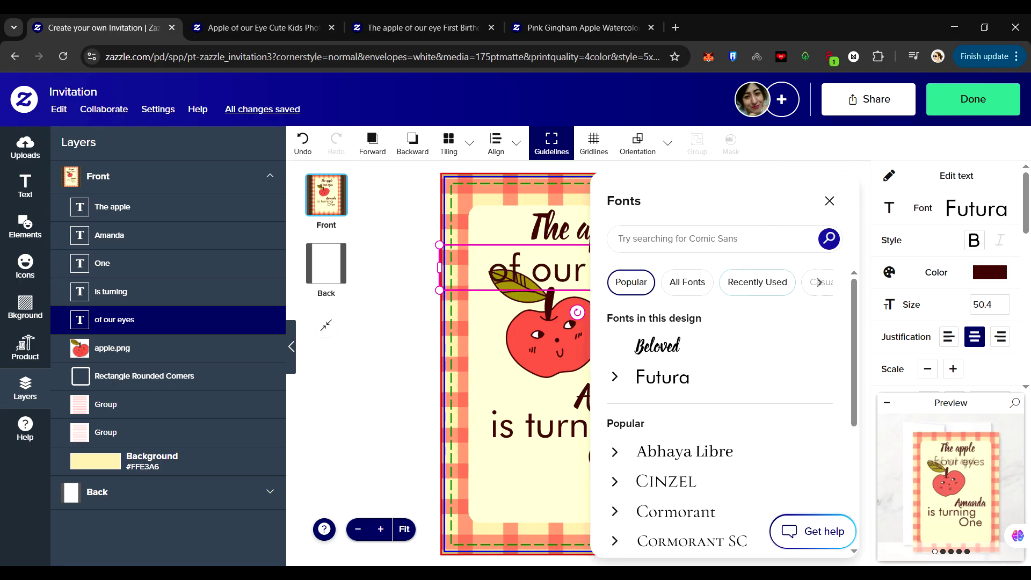
click(623, 376)
drag(715, 245, 619, 260)
drag(529, 275, 608, 273)
drag(584, 230, 543, 236)
double_click(543, 237)
text(The Apple)
click(758, 353)
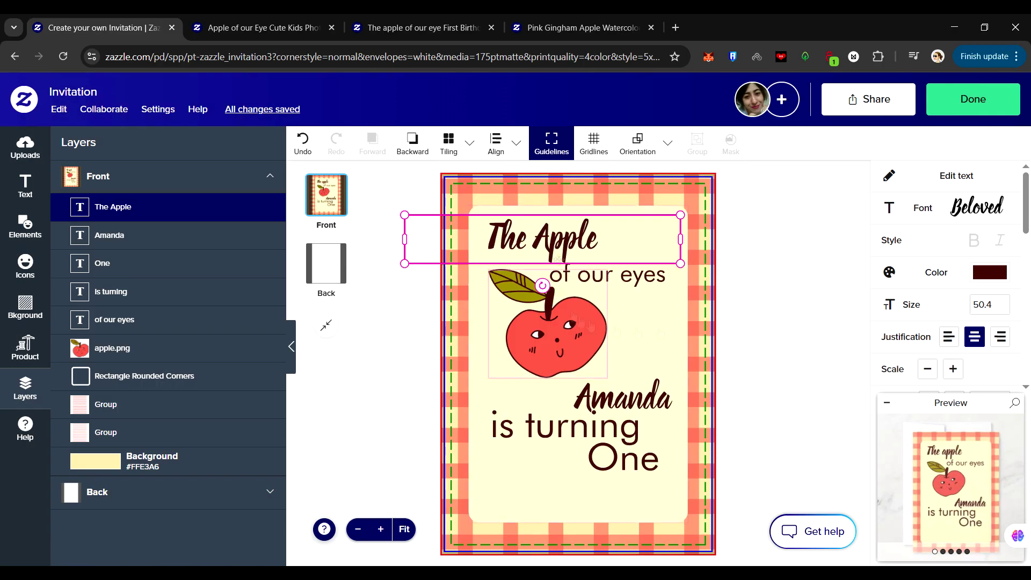
Step: Enlarge the apple and rearrange it with the child's name and "of our eyes" beneath "The Apple"
drag(608, 274, 613, 277)
click(585, 348)
drag(623, 397, 558, 306)
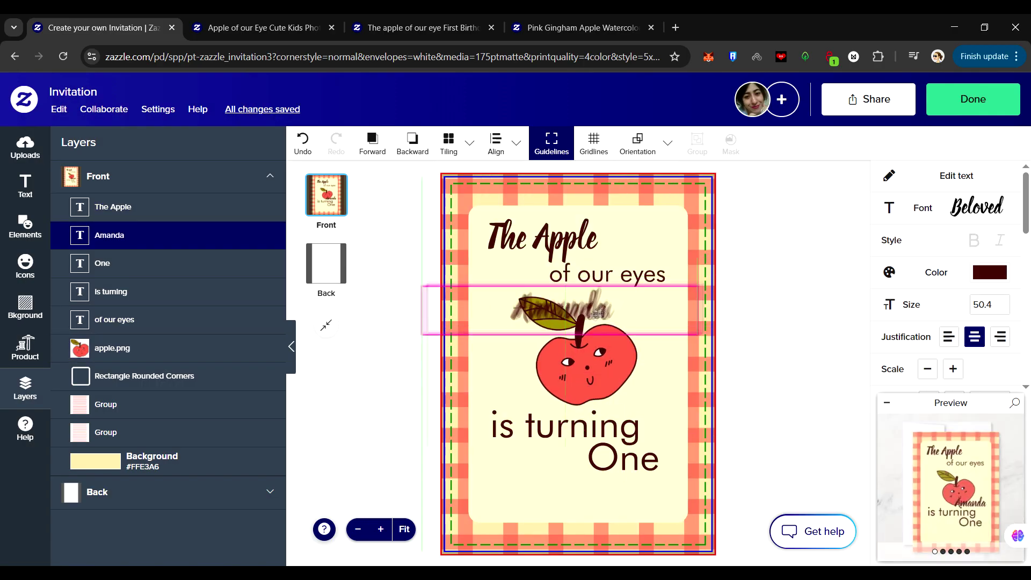
click(564, 354)
drag(622, 295, 671, 269)
click(496, 143)
click(532, 200)
drag(616, 360, 567, 373)
drag(596, 304, 645, 310)
drag(635, 275, 608, 276)
Step: Try Abril Fatface on "The Apple", then set that line and the child's name in Almerian Script
click(577, 236)
click(977, 208)
scroll(658, 523, down, 4)
scroll(666, 484, up, 4)
click(820, 281)
click(616, 282)
click(687, 282)
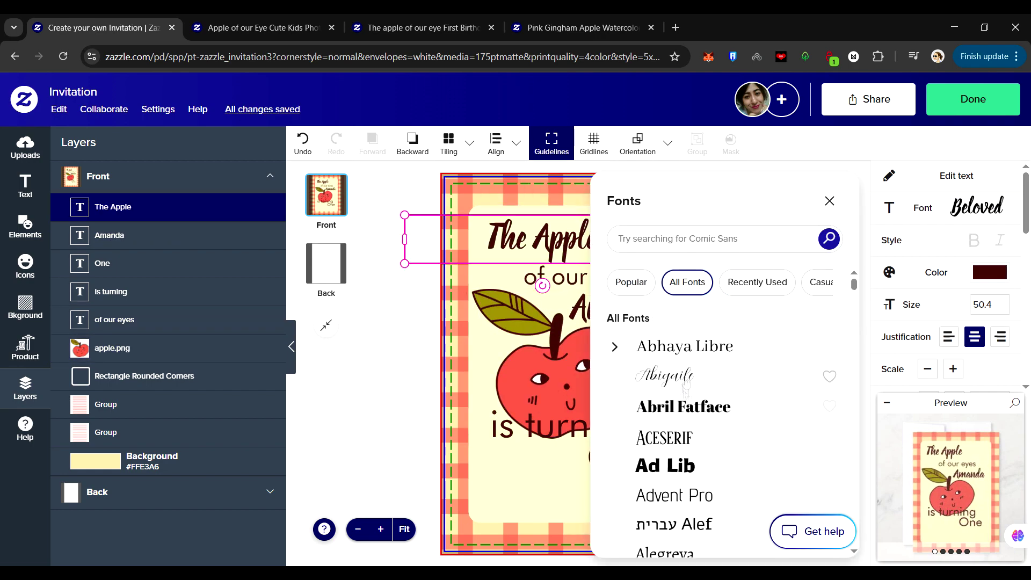
click(683, 407)
scroll(763, 311, down, 5)
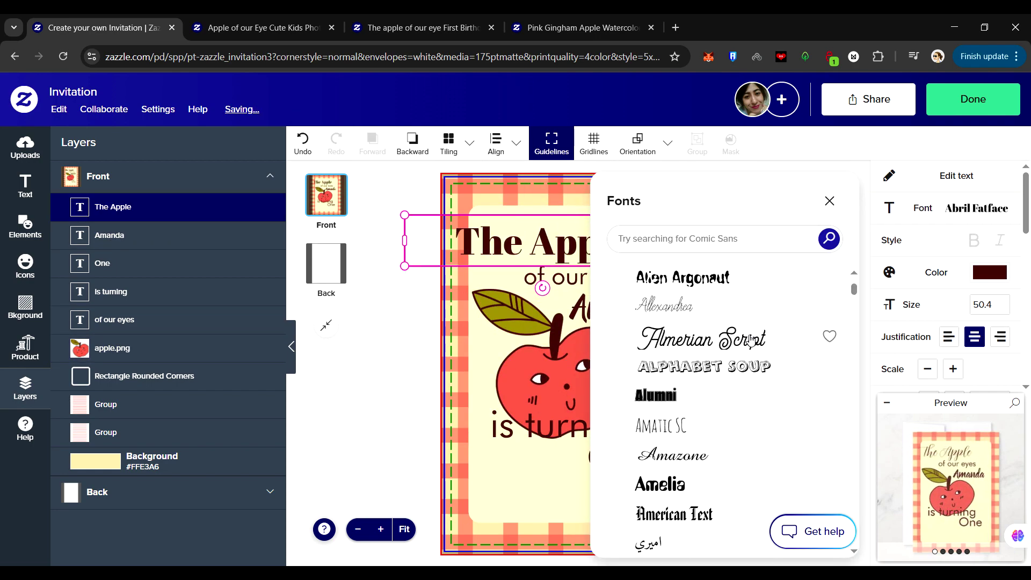
click(750, 339)
click(618, 314)
Step: Shrink the apple slightly and shift it down, with the child's name moved closer to the card's center
click(469, 299)
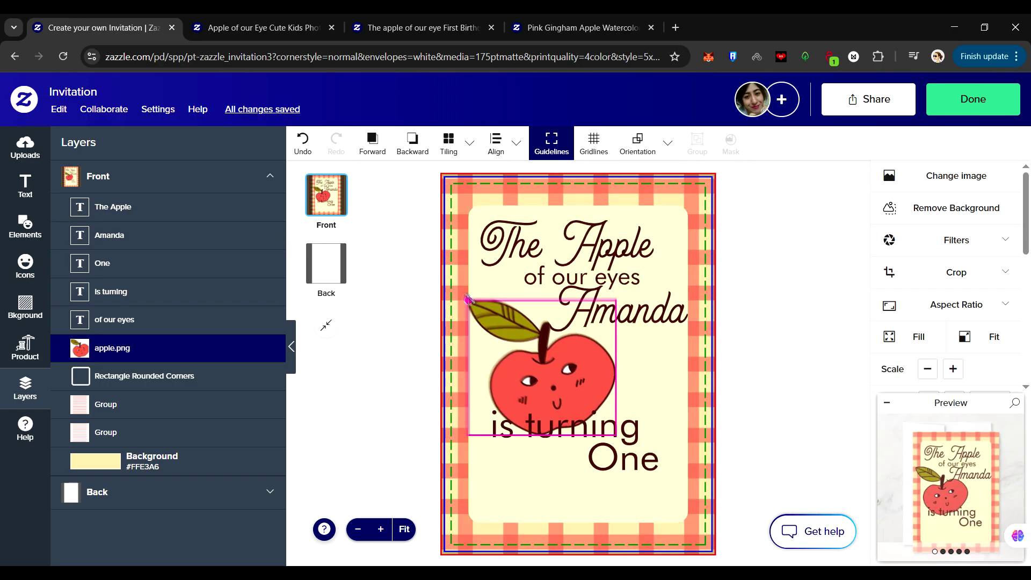
drag(468, 300, 474, 304)
drag(554, 371, 553, 383)
drag(618, 311, 601, 316)
Step: Set "The Apple" in Futura and reposition "of our eyes" and the child's name below it
click(606, 246)
click(976, 208)
click(663, 377)
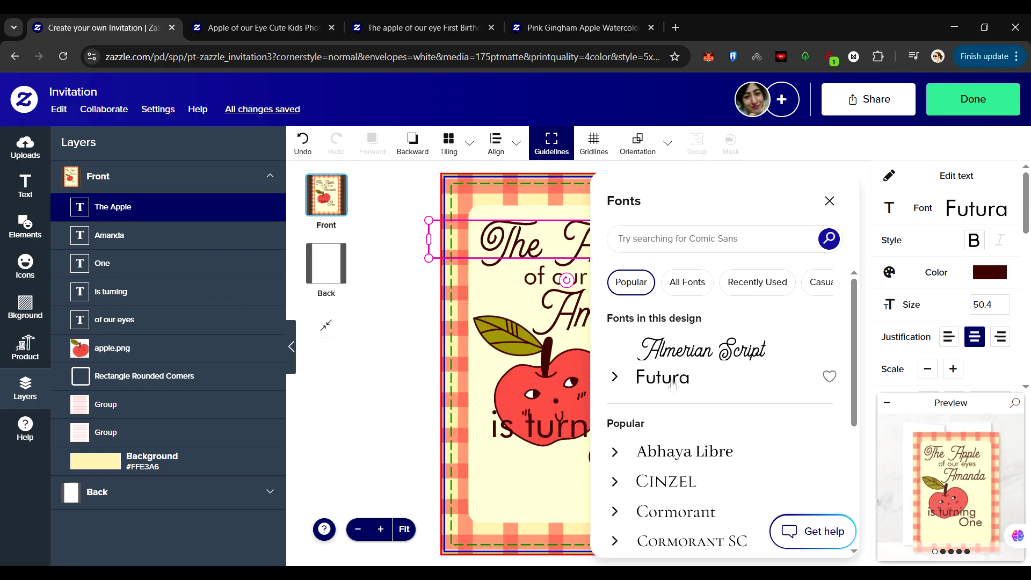
click(830, 201)
click(617, 285)
click(581, 322)
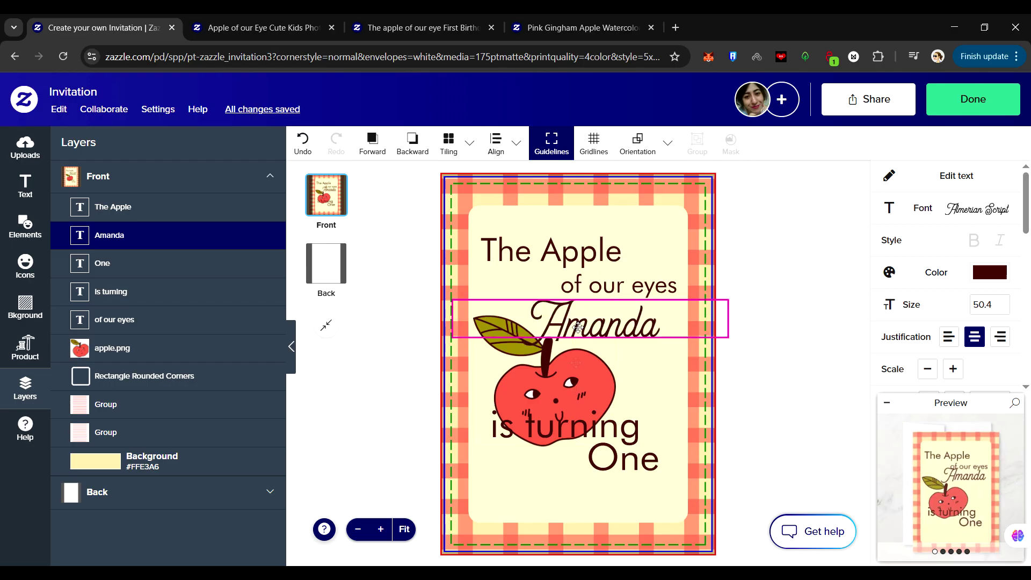
Step: Tilt and reposition the apple, then reduce "is turning" to size 29.96 and move it above "One"
drag(576, 363, 577, 386)
drag(543, 488, 569, 484)
drag(571, 388, 589, 378)
drag(580, 428, 563, 459)
drag(688, 436, 574, 456)
drag(496, 470, 634, 433)
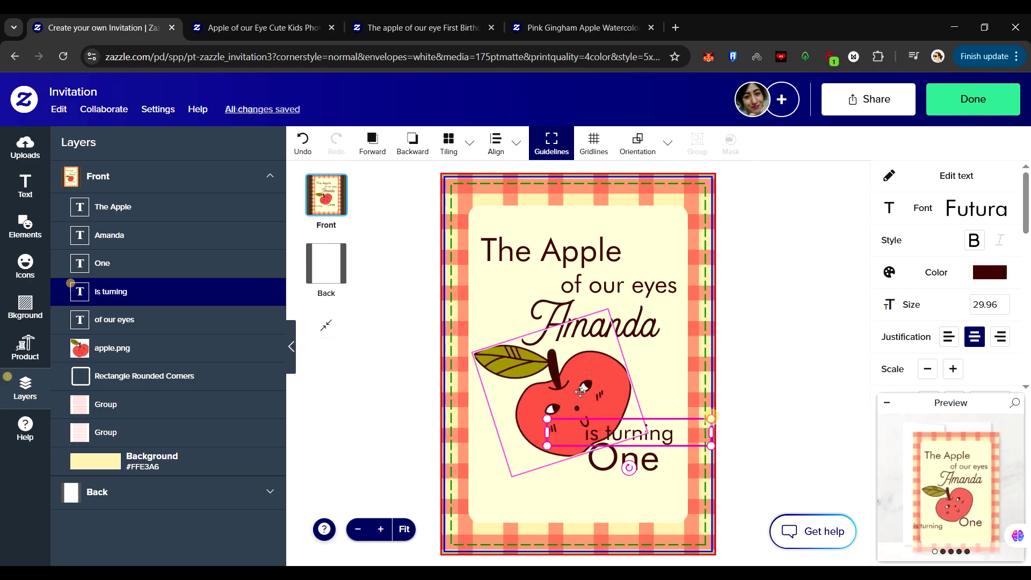
Step: Straighten and shrink the apple at the card's left, and stack the name, "is turning" and "One" beside it
click(580, 392)
drag(586, 476, 560, 479)
drag(489, 328, 523, 357)
drag(576, 410, 529, 376)
drag(593, 324, 609, 323)
drag(629, 433, 631, 362)
drag(624, 459, 564, 440)
Step: Add the line "Join us to celebrate" in Almerian Script at size 19.27, centered below the apple
click(619, 283)
click(566, 503)
click(516, 143)
click(978, 220)
click(719, 300)
drag(634, 451, 698, 449)
drag(698, 452, 617, 445)
click(496, 144)
drag(545, 438, 574, 459)
Step: Duplicate the celebration line below itself as a Futura line reading "Saturday, October 12th at 5:00 PM"
key(ctrl+c)
key(ctrl+v)
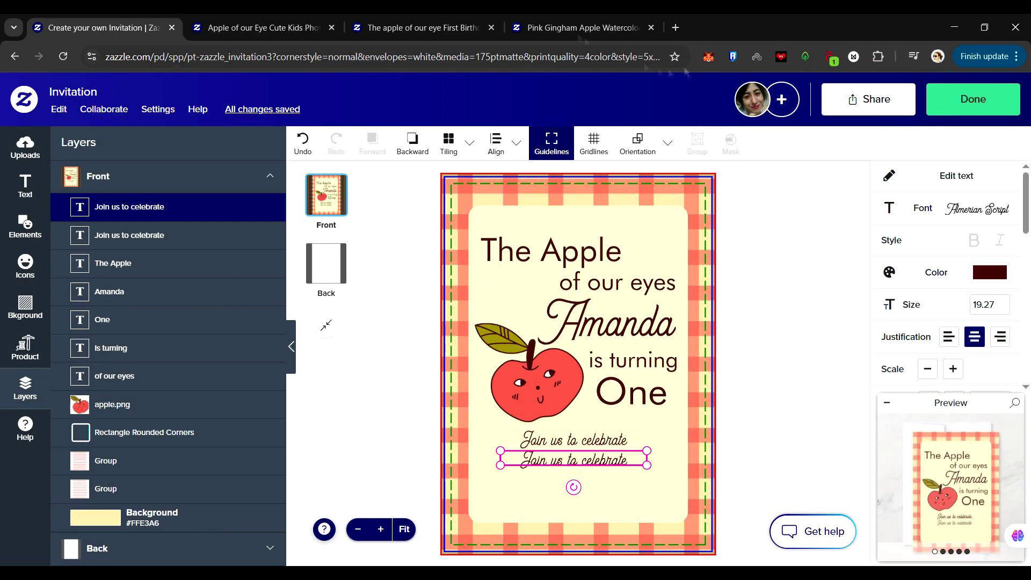
click(977, 208)
click(719, 301)
click(955, 176)
text(Saturday, October 12th at 5:00 PM)
mouse_move(647, 477)
mouse_down()
mouse_move(708, 467)
mouse_move(655, 477)
mouse_up()
Step: Paste two more detail lines below the date: the venue address and an RSVP line with contact name, phone number and "BEFORE 10 JULY"
drag(577, 464, 592, 541)
key(ctrl+v)
text(1234 MARYLAND ROAD WOODLAND, WA 98674)
click(760, 362)
key(ctrl+v)
click(956, 175)
text(RSVP TO ANITA AT 93232312 BEFORE 10 JULY)
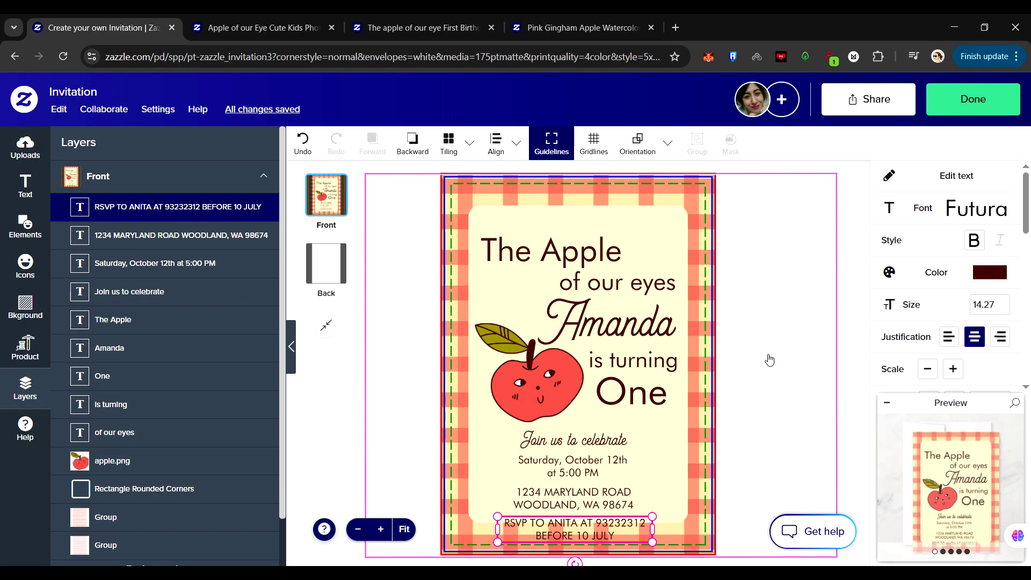
Step: Shift the headline lines, child's name, apple, "is turning" and "One" upward to free space for the event details
drag(550, 251, 550, 233)
drag(618, 283, 617, 267)
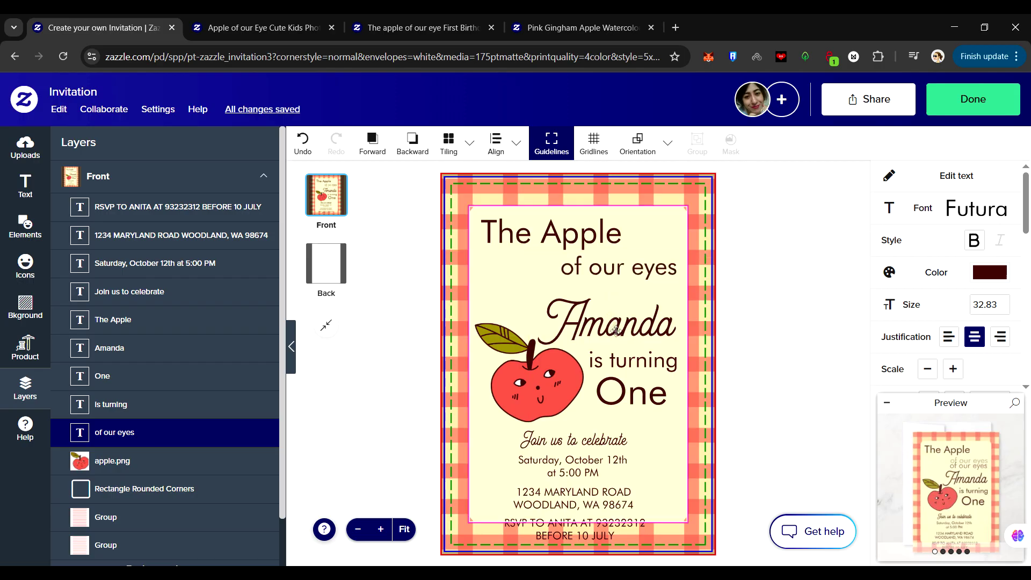
drag(612, 323, 603, 306)
drag(539, 397, 536, 371)
drag(612, 306, 612, 296)
drag(619, 266, 619, 260)
drag(551, 232, 549, 232)
drag(633, 359, 635, 334)
drag(642, 399, 641, 376)
Step: Move the four event detail lines up together inside the cream panel and center them horizontally on the artboard
click(573, 440)
shift+click(576, 466)
shift+click(582, 498)
shift+click(593, 524)
drag(593, 524, 594, 494)
click(496, 143)
click(529, 200)
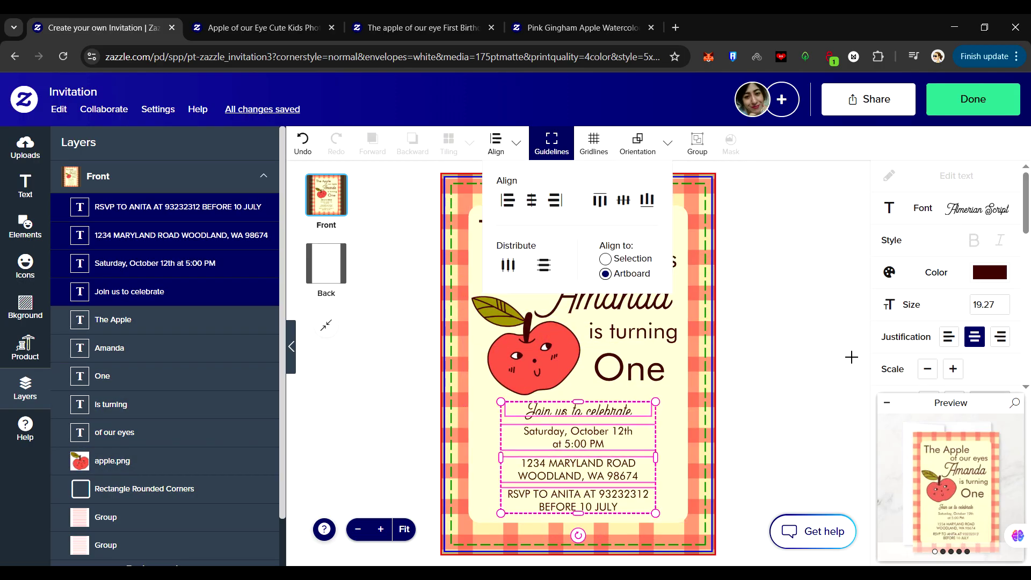
click(579, 438)
click(495, 144)
click(530, 200)
click(773, 306)
Step: Fine-tune the positions of the name, "is turning" and "The Apple", and shrink "The Apple" slightly
drag(634, 333, 628, 333)
drag(613, 296, 615, 296)
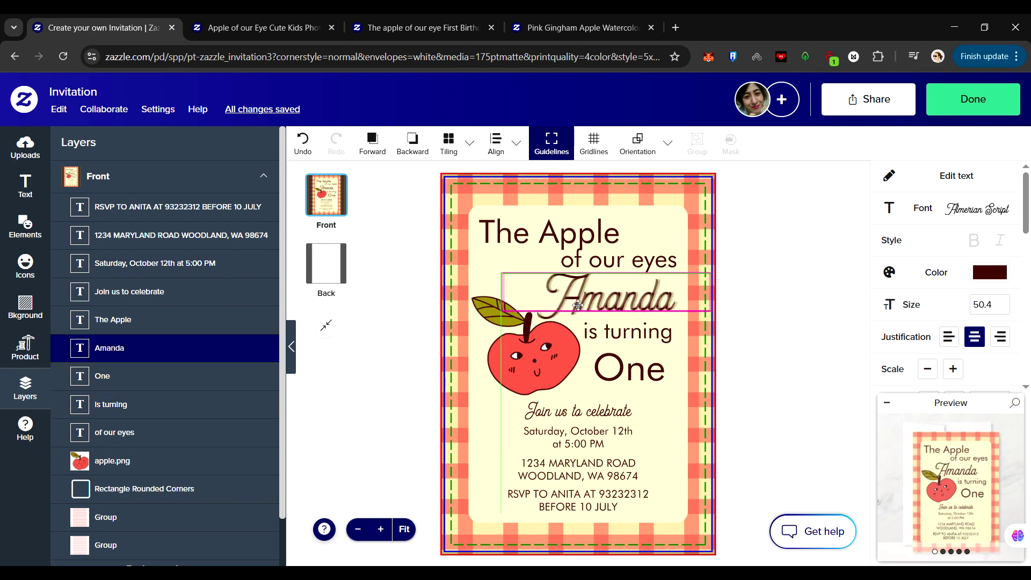
click(603, 238)
drag(603, 239, 600, 237)
click(779, 323)
drag(628, 333, 628, 339)
drag(605, 234, 599, 231)
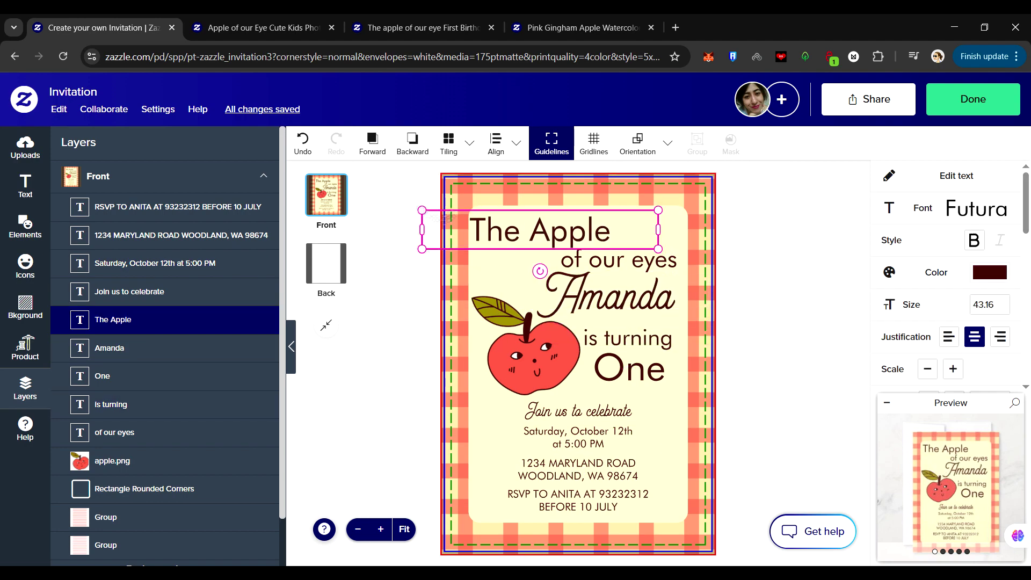
drag(422, 210, 431, 212)
Step: Copy both gingham stripe groups from the front and paste them onto the back of the card
click(794, 395)
click(701, 404)
shift+click(787, 401)
key(ctrl+c)
click(326, 263)
key(ctrl+v)
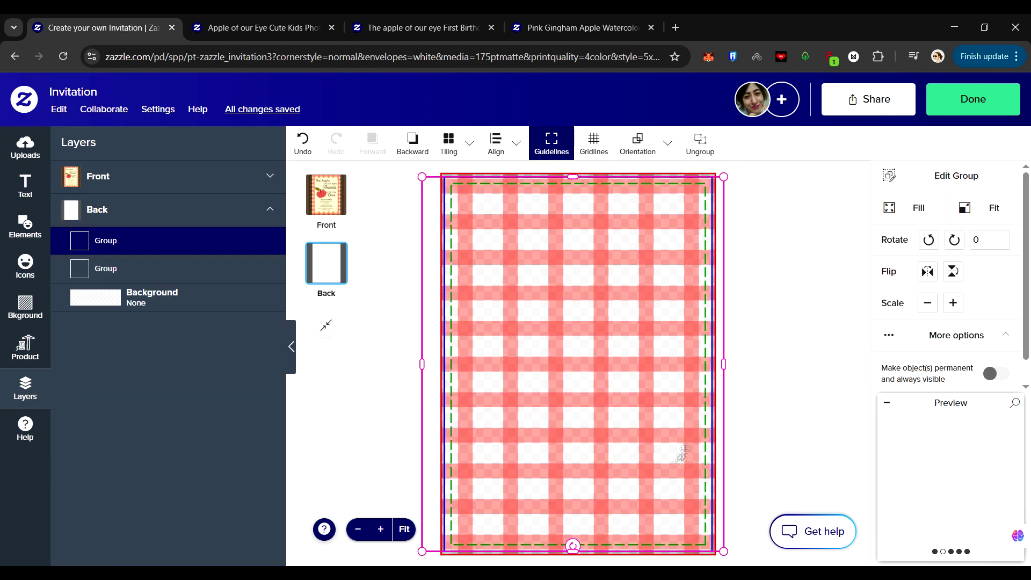
Step: Give the back the same pale yellow background color as the front and return to the front side
click(27, 305)
click(252, 455)
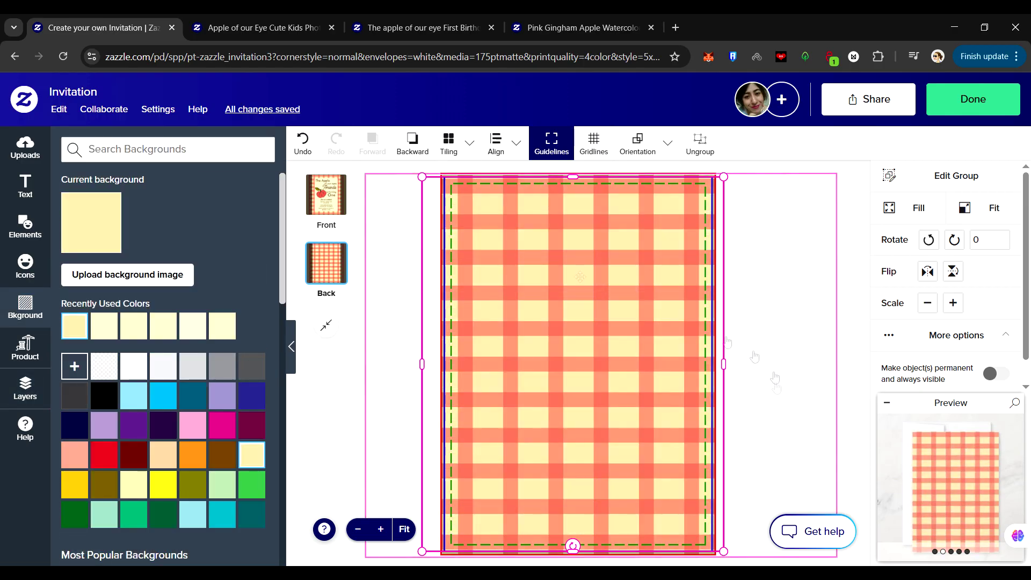
click(325, 200)
click(838, 343)
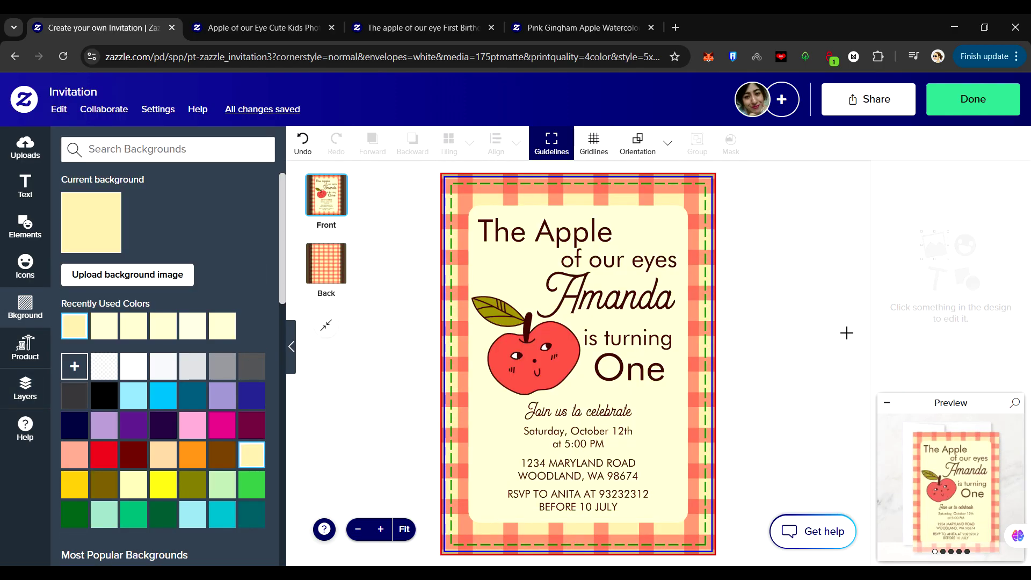
Step: Reduce "The Apple" to about size 41.33 and move "of our eyes" slightly to the left
click(631, 293)
click(577, 234)
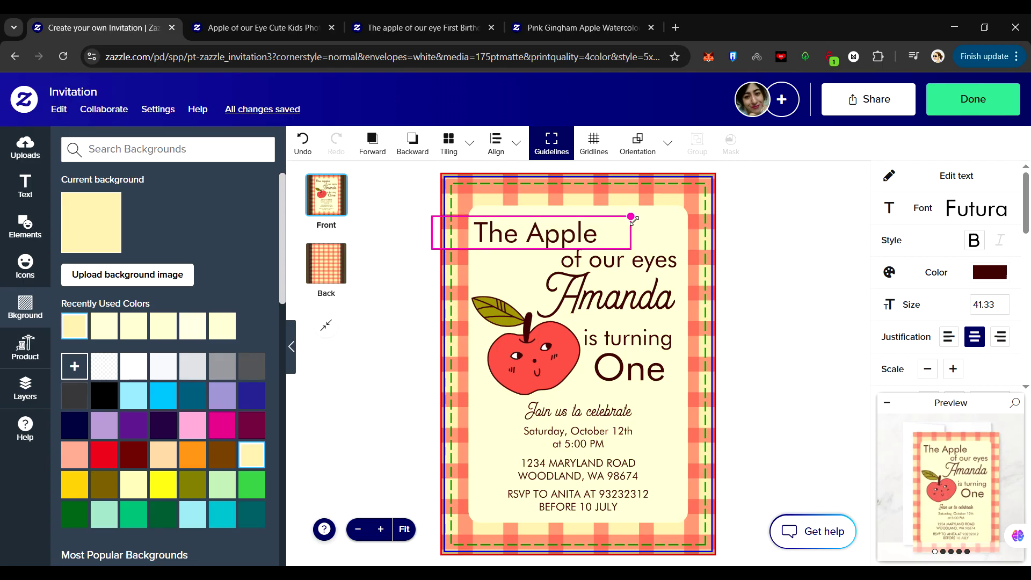
drag(615, 261, 607, 261)
click(847, 318)
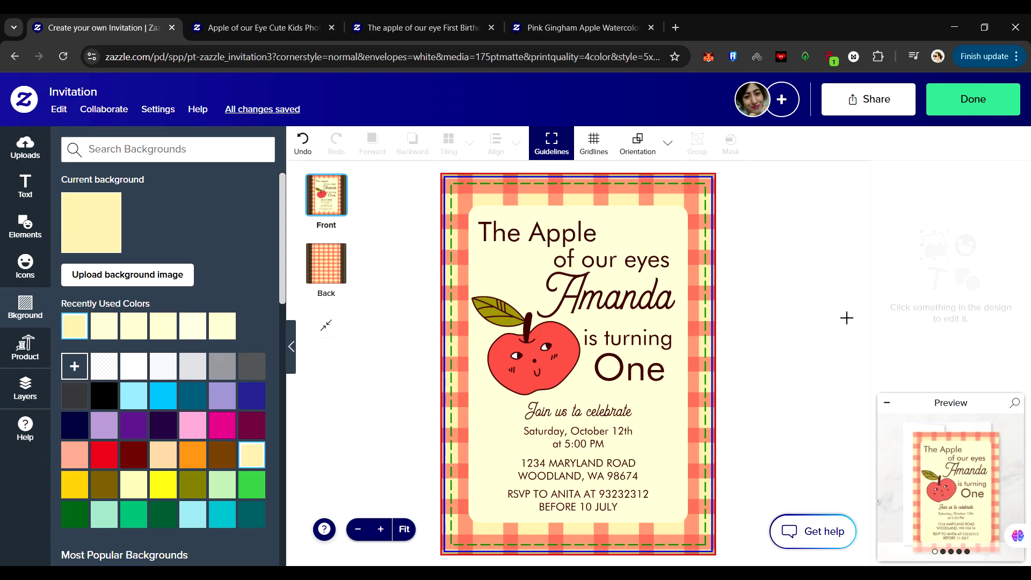
Step: Recolor the child's name in the apple's red
click(937, 271)
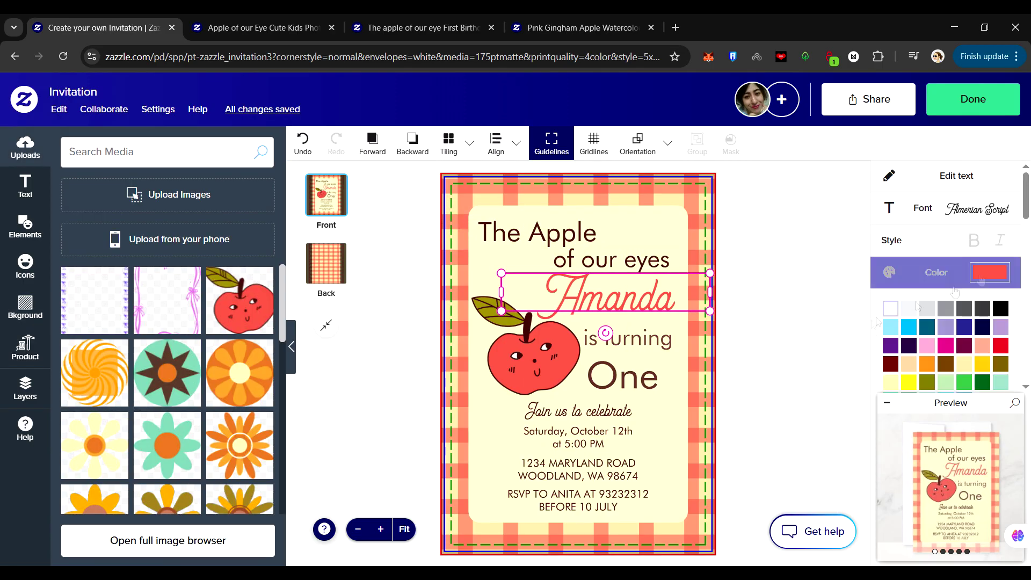
Step: Recolor the child's name with the olive green sampled from the apple's leaf
scroll(937, 285, down, 3)
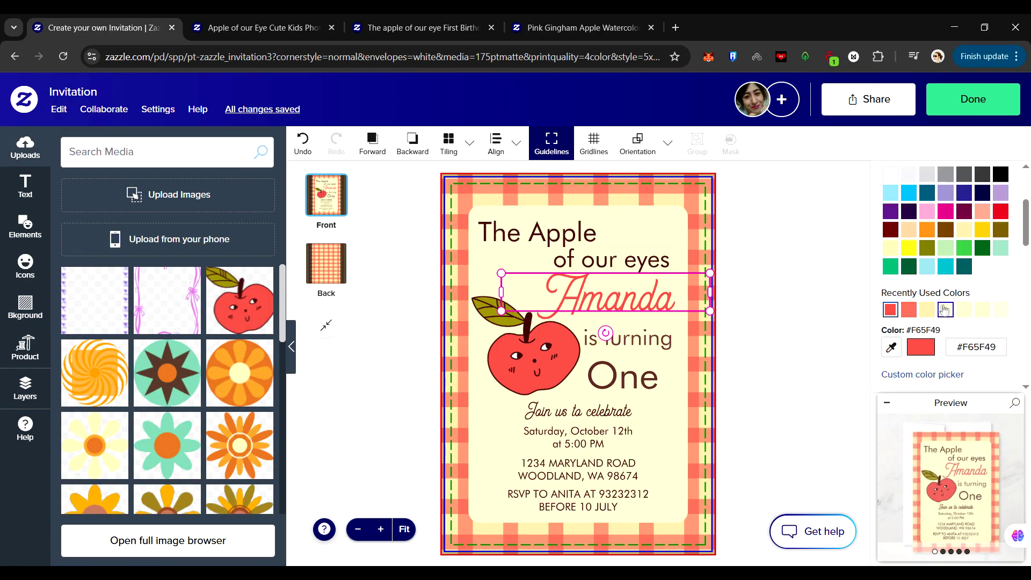
click(892, 347)
click(481, 304)
click(783, 326)
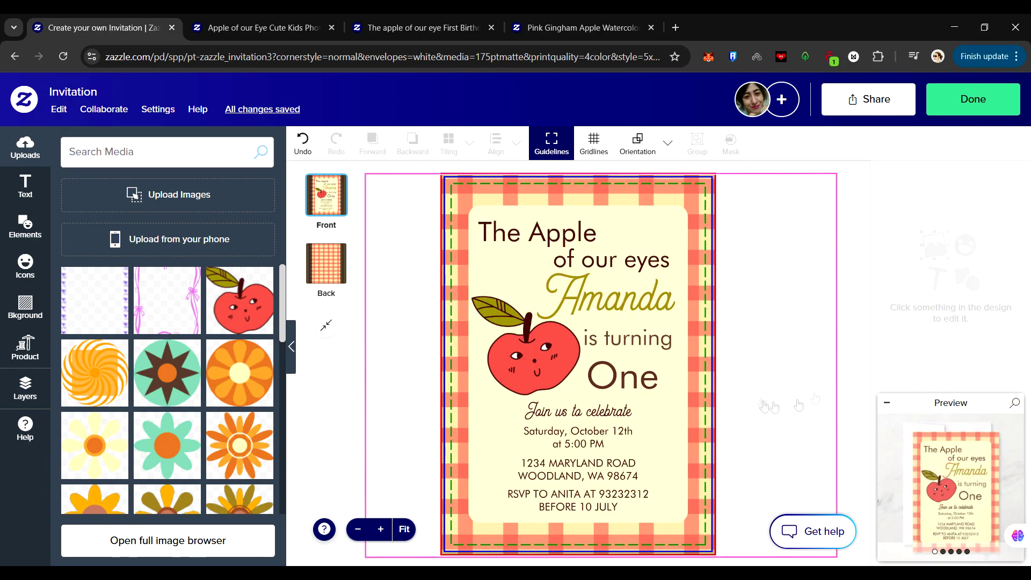
Step: Make "The Apple" a template object with editing on the product page turned off
click(537, 227)
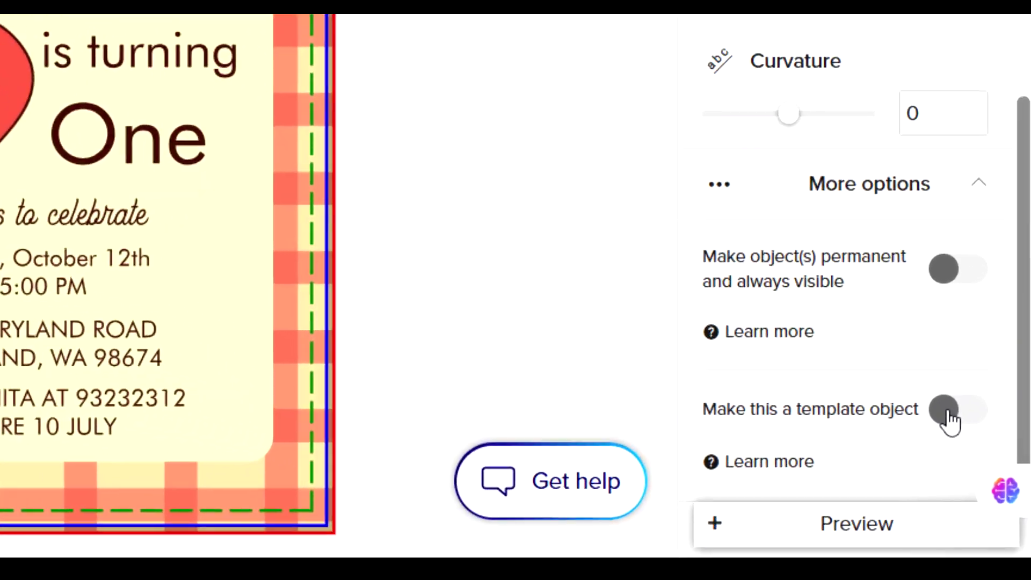
click(945, 411)
scroll(892, 222, down, 5)
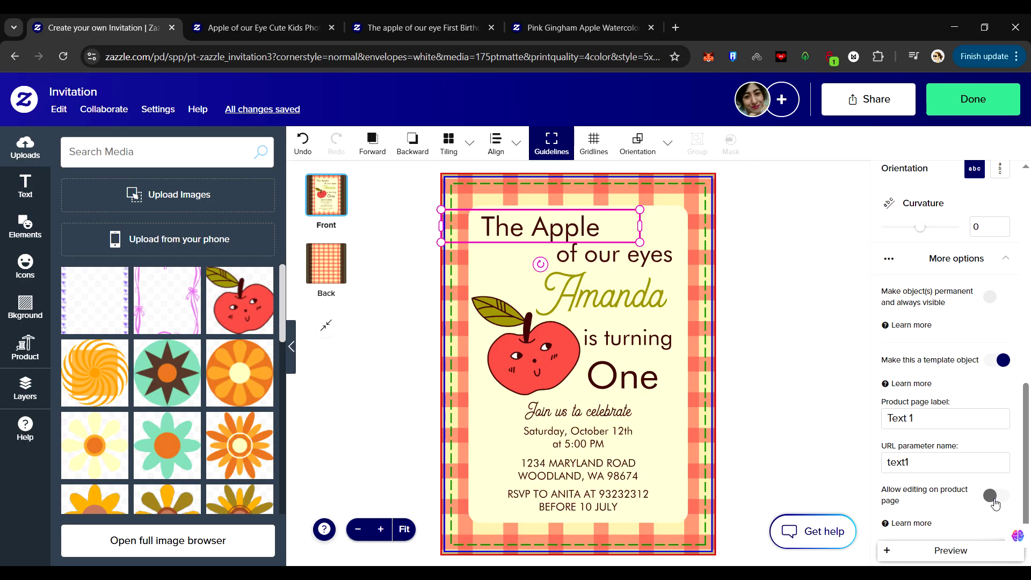
Step: Turn "of our eyes" and "is turning" into template objects as well
key(Tab)
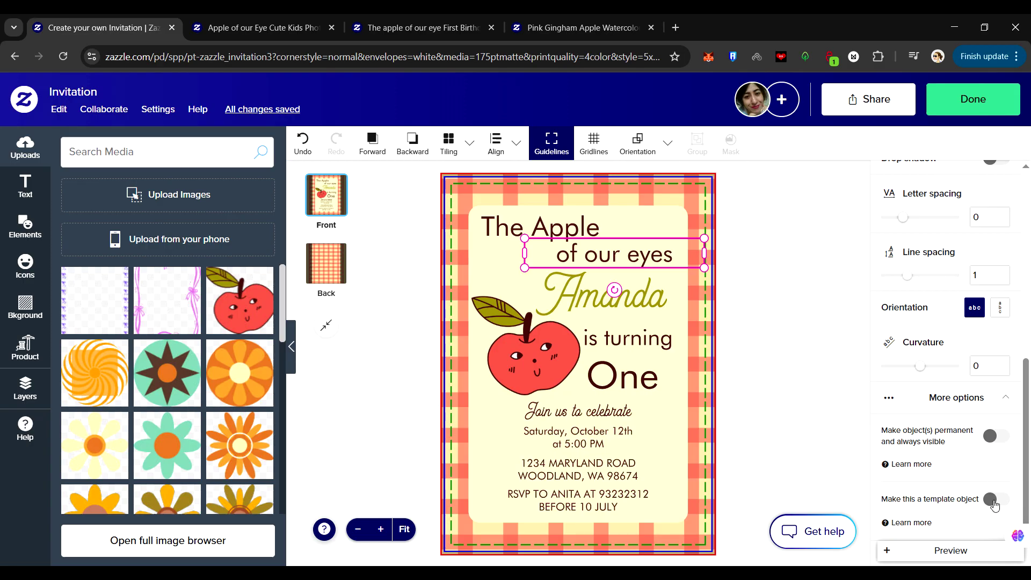
click(992, 499)
key(Tab)
mouse_move(958, 467)
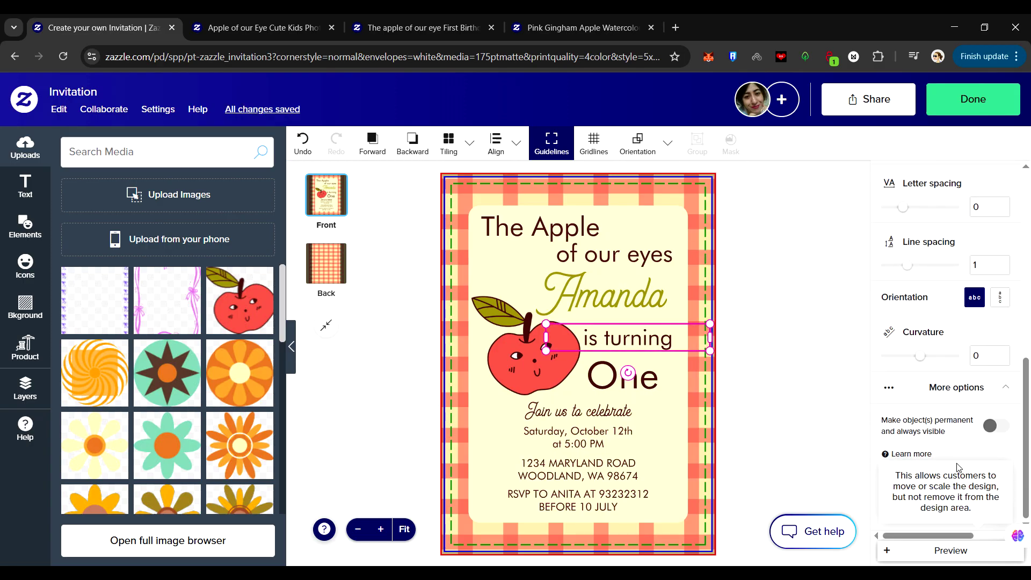
click(992, 499)
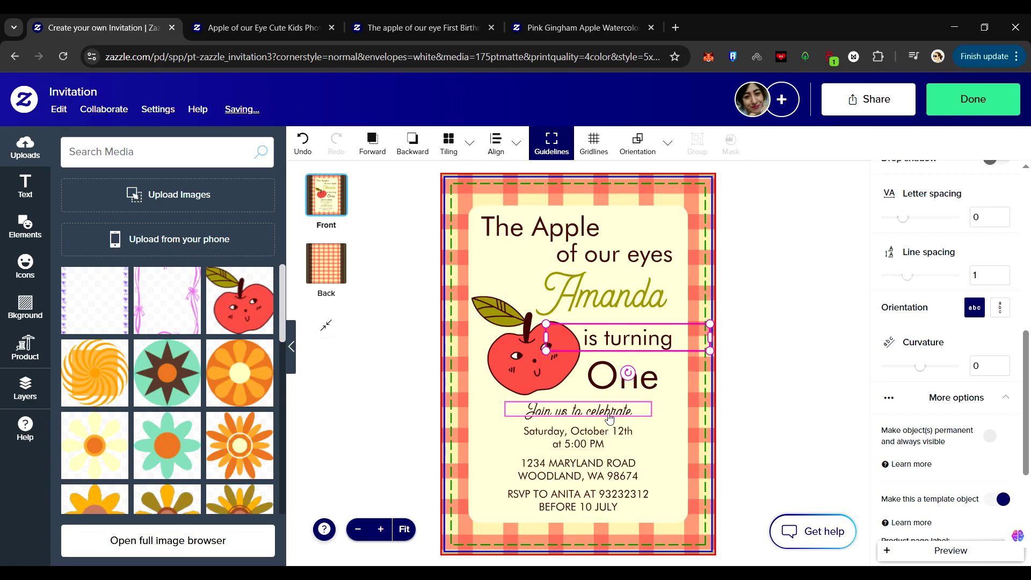
Step: Make the child's name a template object and label it "Name" for the product page
key(Tab)
key(Tab)
key(Tab)
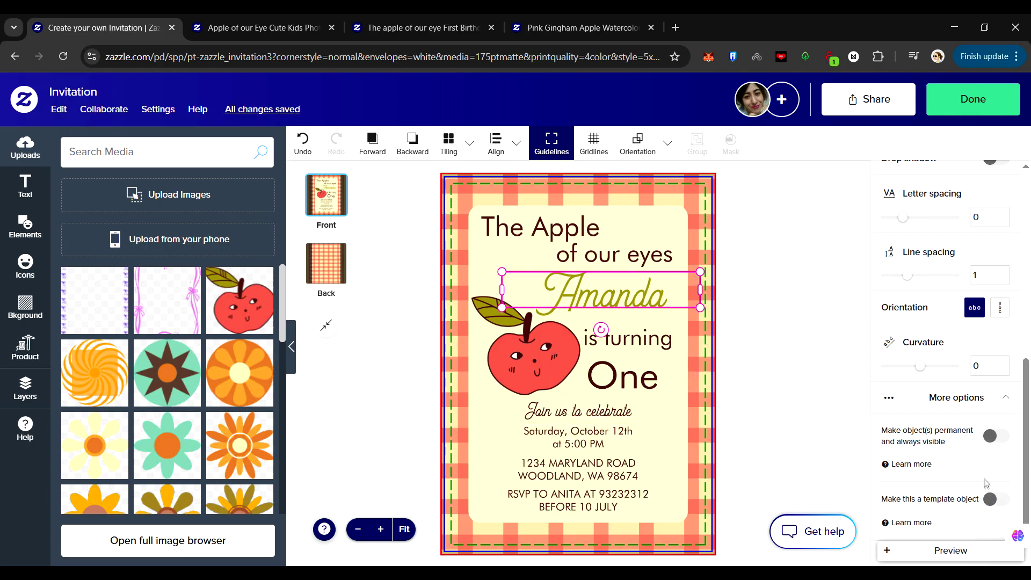
click(992, 499)
scroll(945, 429, down, 3)
click(882, 426)
text(Name)
double_click(941, 454)
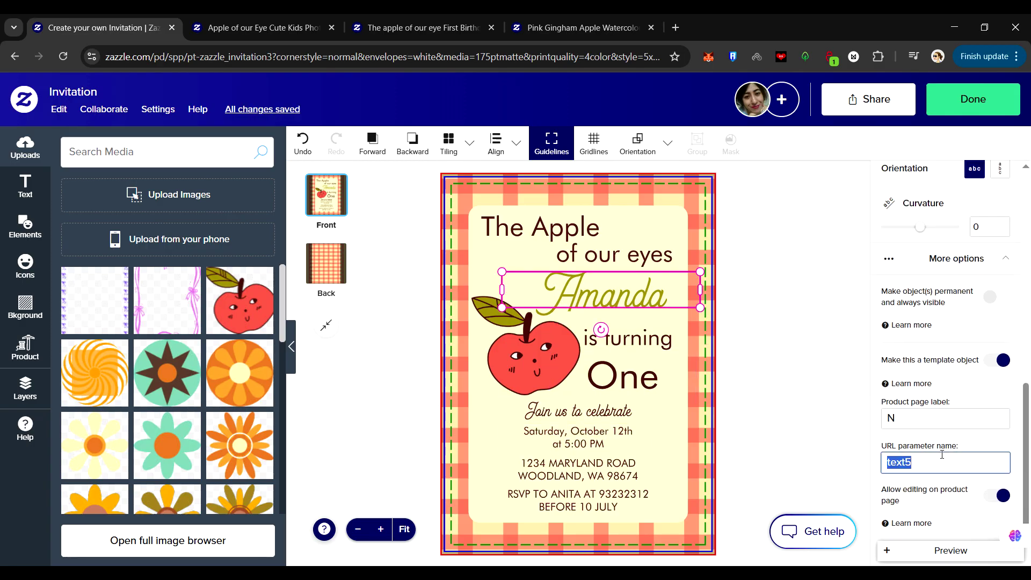
click(931, 419)
text(ame)
Step: Make "One" a template object with the product page label "Age" and URL parameter name "age"
click(622, 376)
click(991, 500)
scroll(935, 456, down, 3)
click(882, 424)
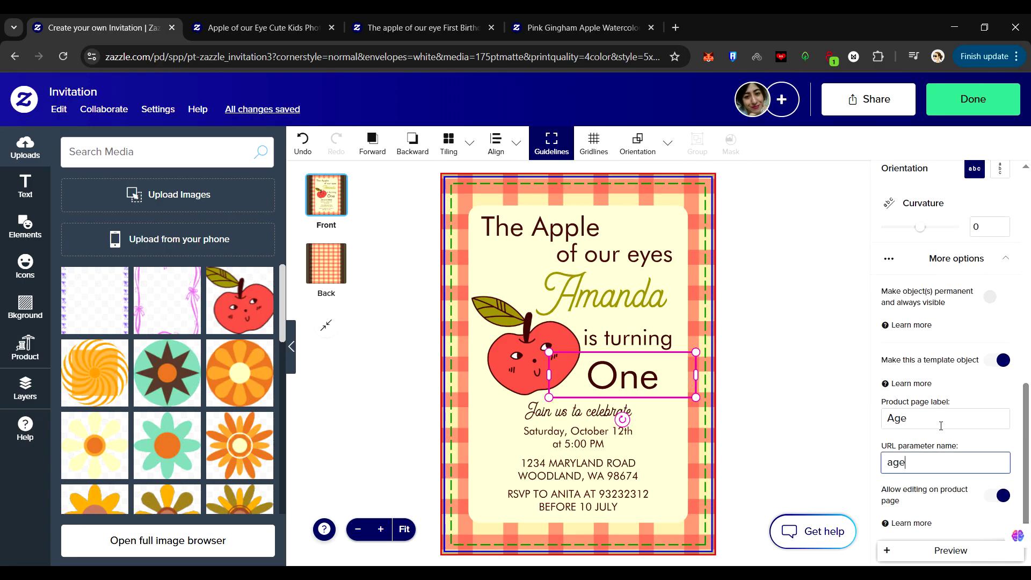
text(Age)
Step: Make the date and time text a template object and open its product page label for editing
click(582, 444)
click(991, 500)
scroll(955, 462, down, 3)
double_click(930, 423)
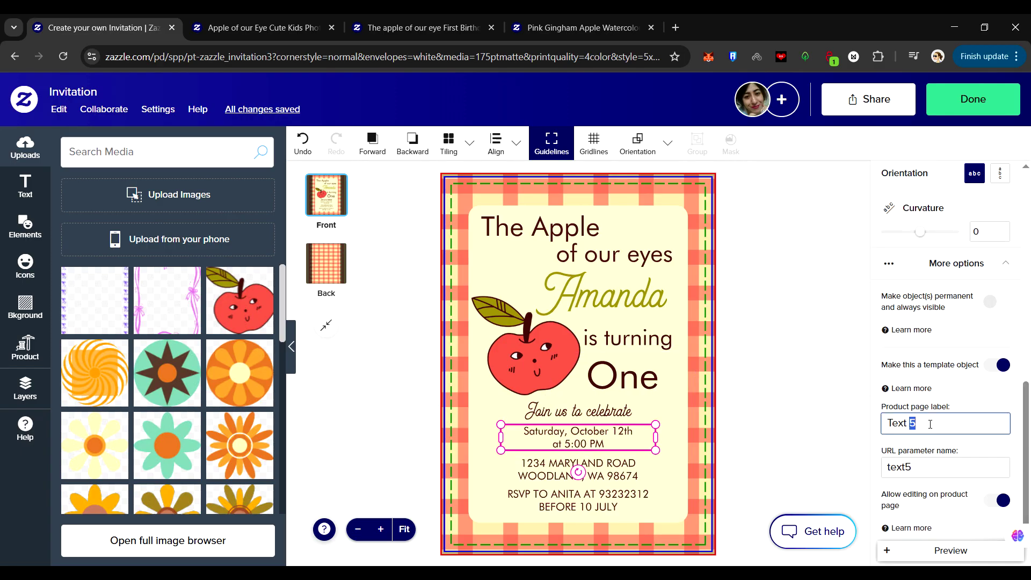
Step: Make the venue address text a template object labelled "Address" with the URL parameter name "address"
click(590, 469)
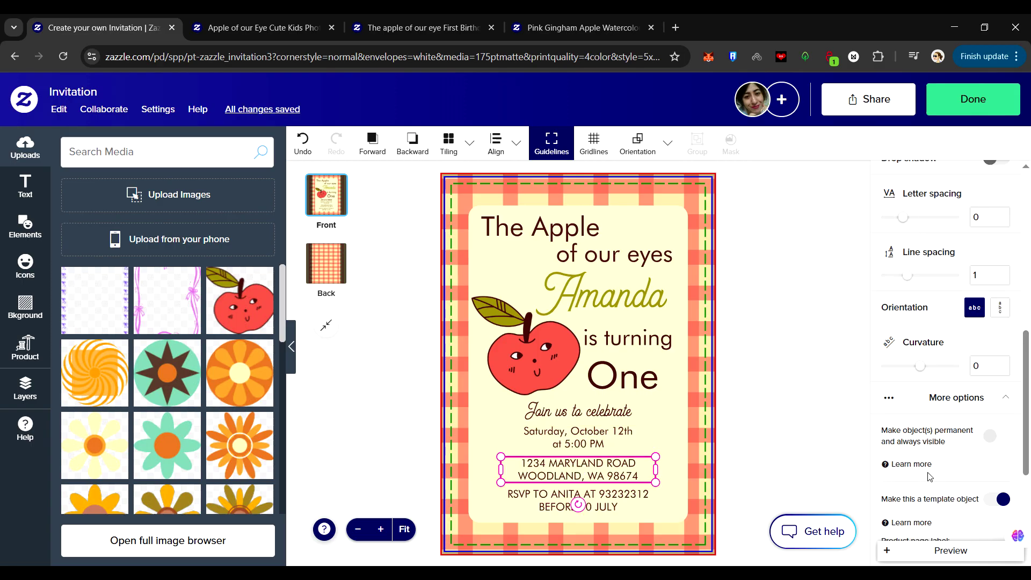
scroll(945, 376, down, 3)
drag(919, 424, 894, 423)
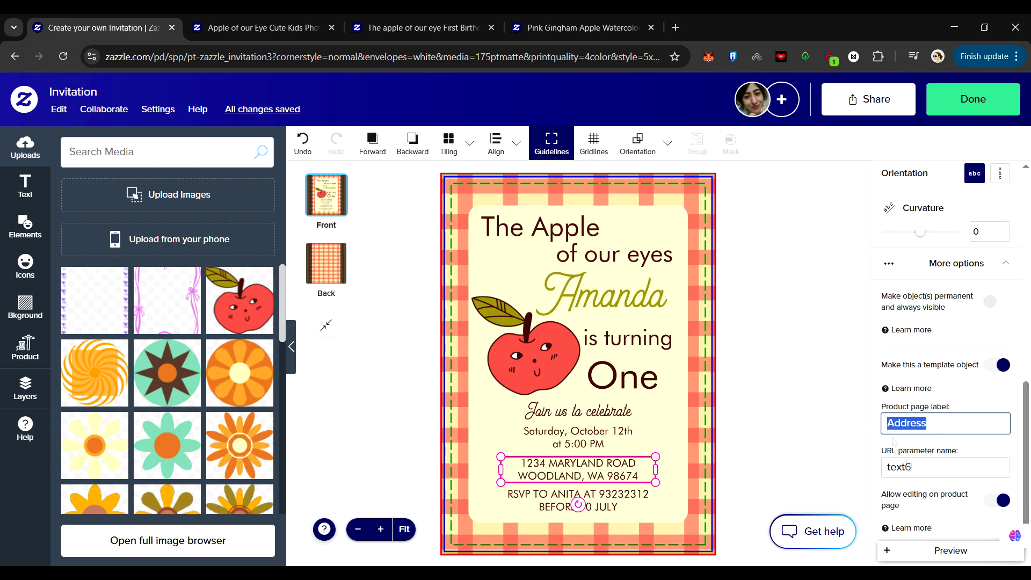
double_click(921, 468)
click(967, 422)
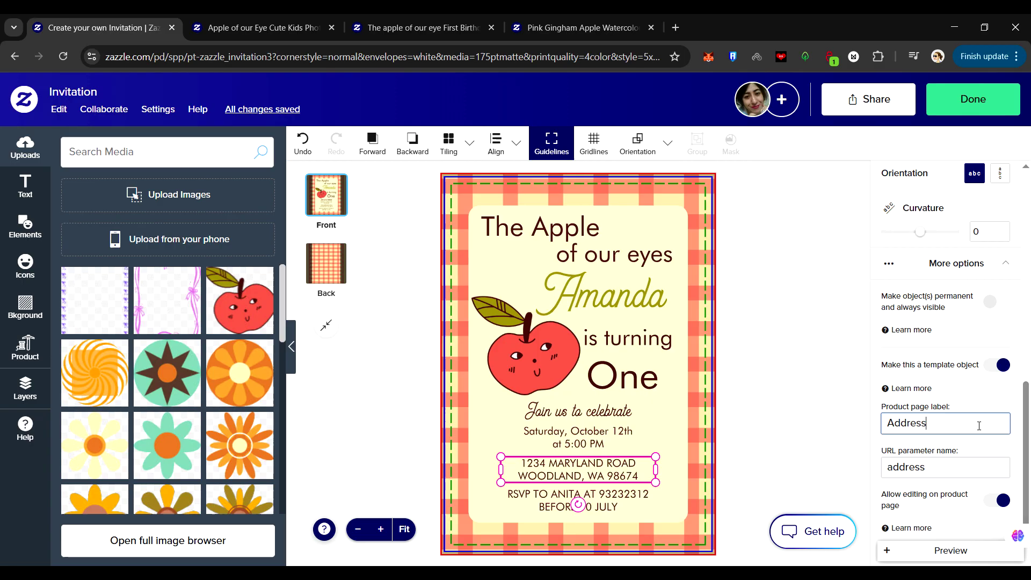
Step: Make the RSVP text a template object with the product page label "Rsvp"
click(551, 500)
click(1002, 495)
scroll(945, 430, down, 3)
click(937, 416)
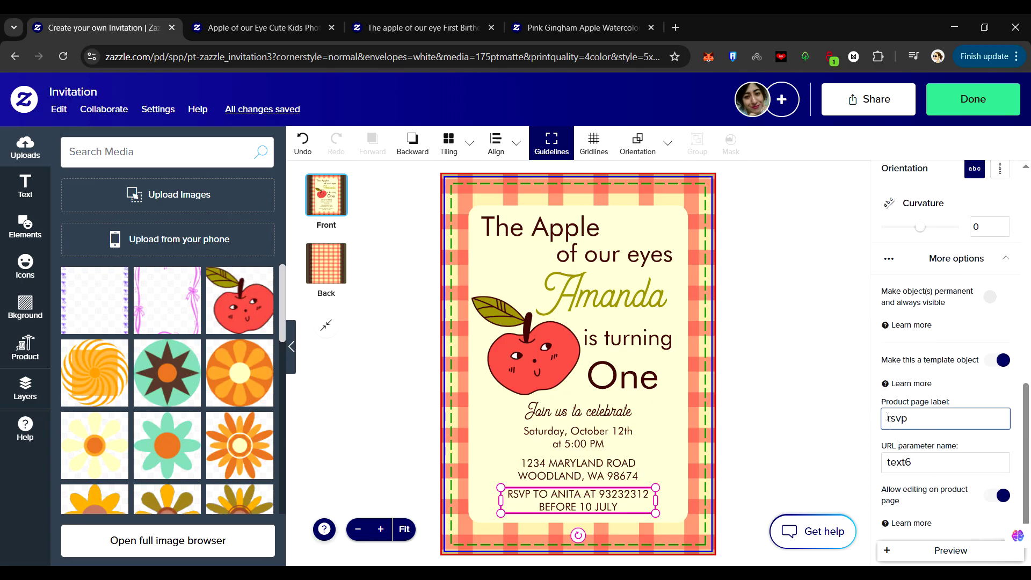
click(924, 461)
text(rsvp)
key(shift+Tab)
text(Rsvp)
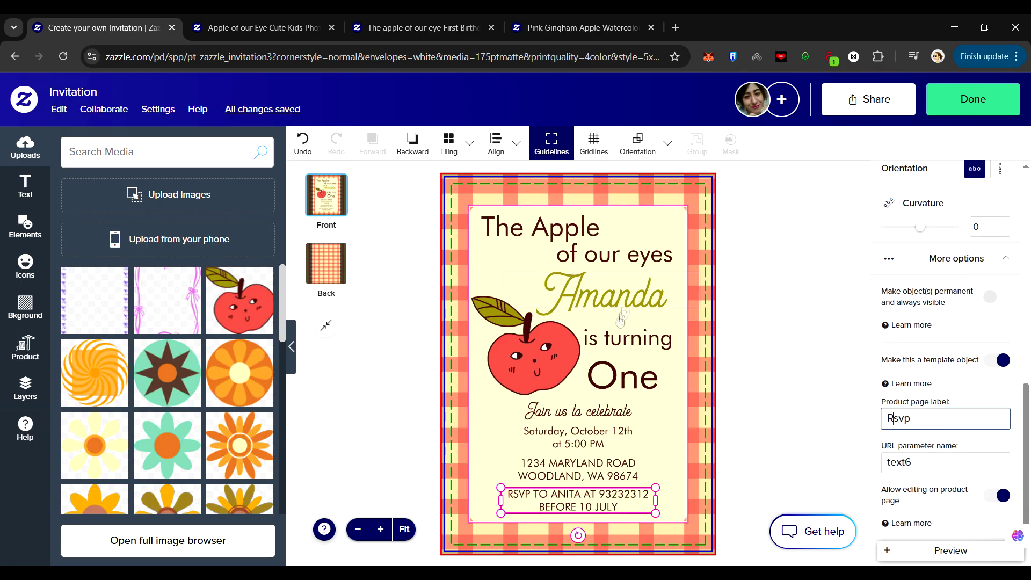
Step: Finish the design and look through the invitation's mockup images on its product page
click(973, 99)
scroll(746, 355, down, 3)
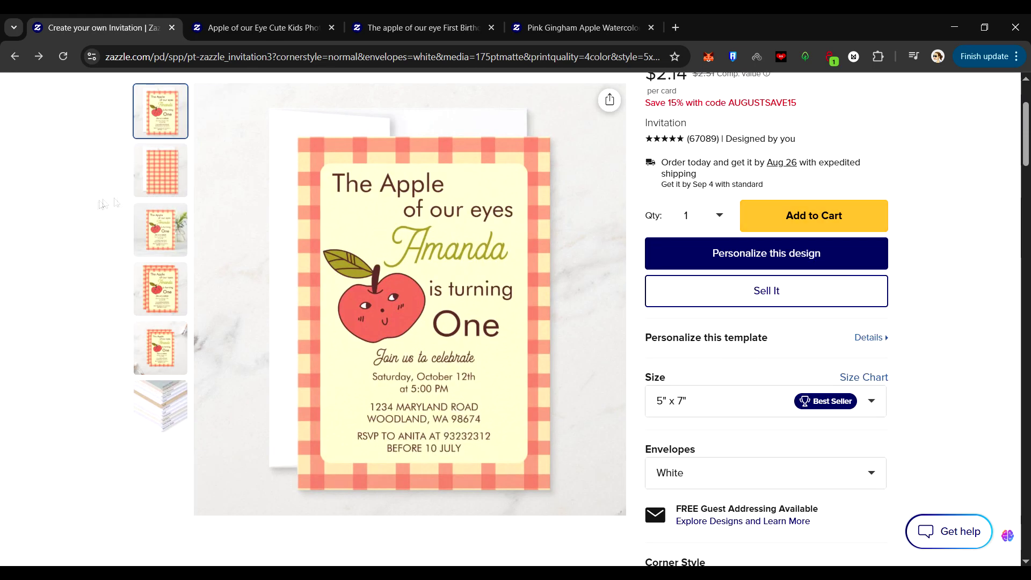
click(161, 236)
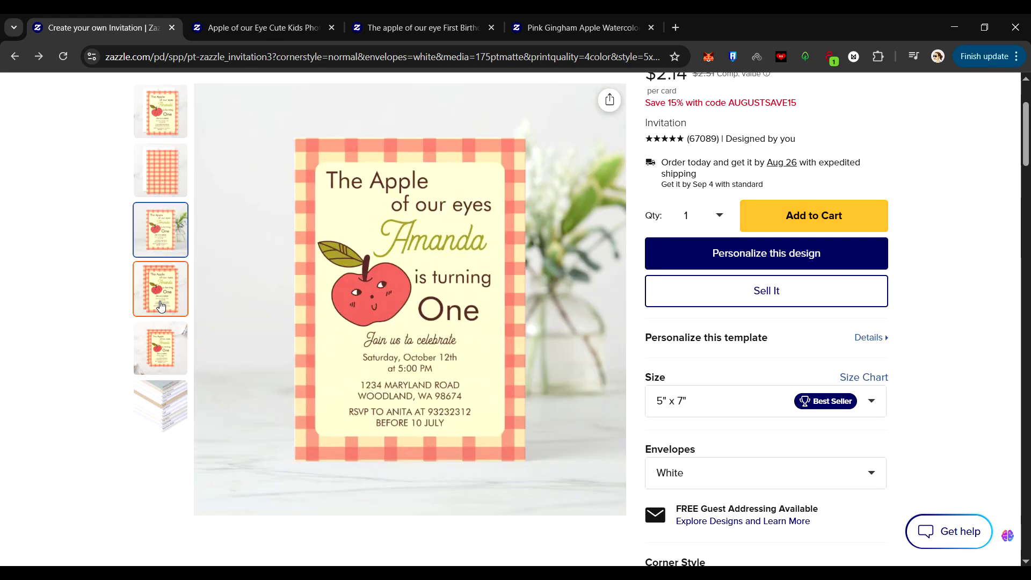
click(160, 305)
click(160, 348)
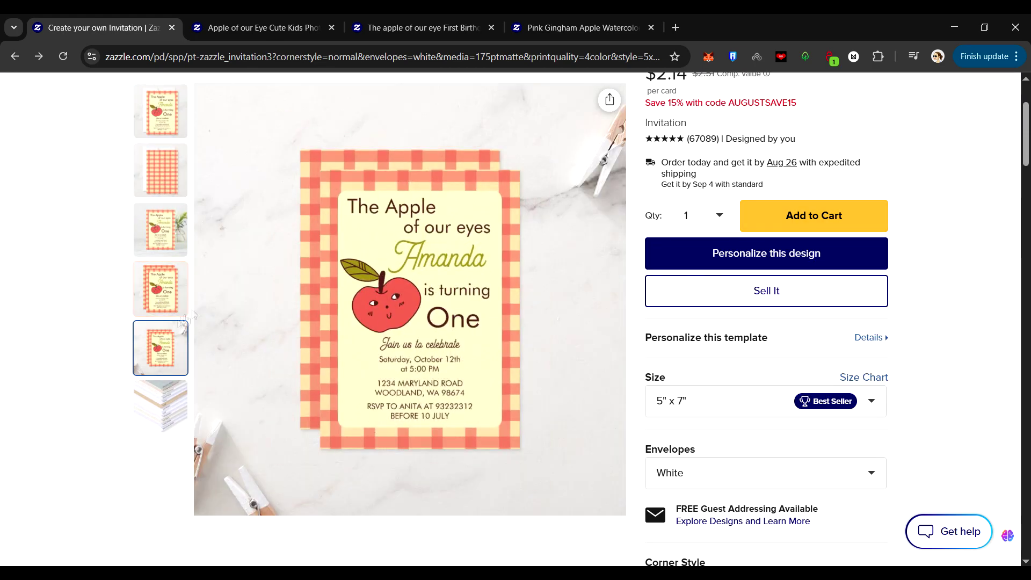
Step: Start posting the invitation for sale and assign it to the 1st Birthday Invitations marketplace department
scroll(816, 365, up, 2)
click(817, 365)
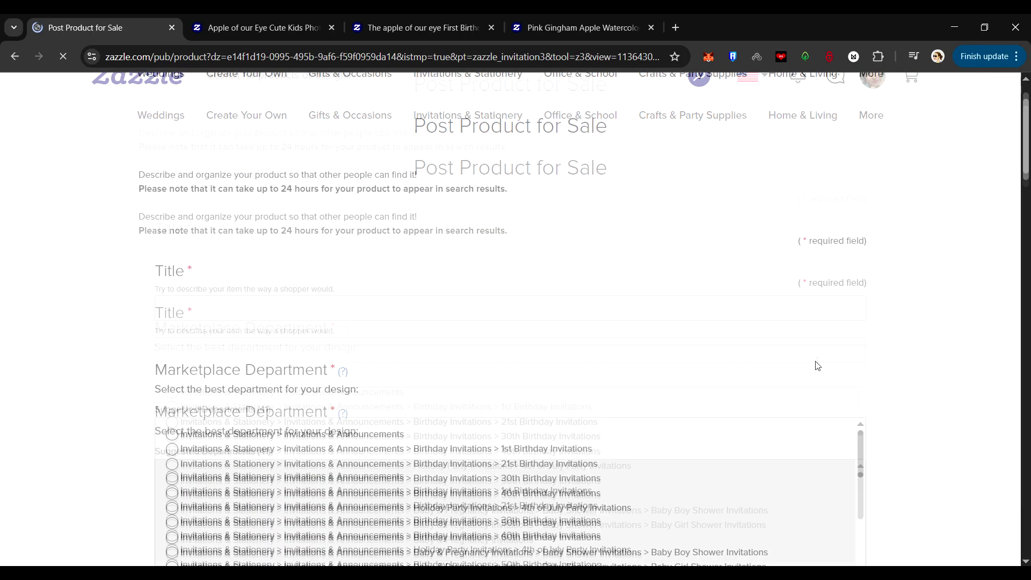
click(559, 407)
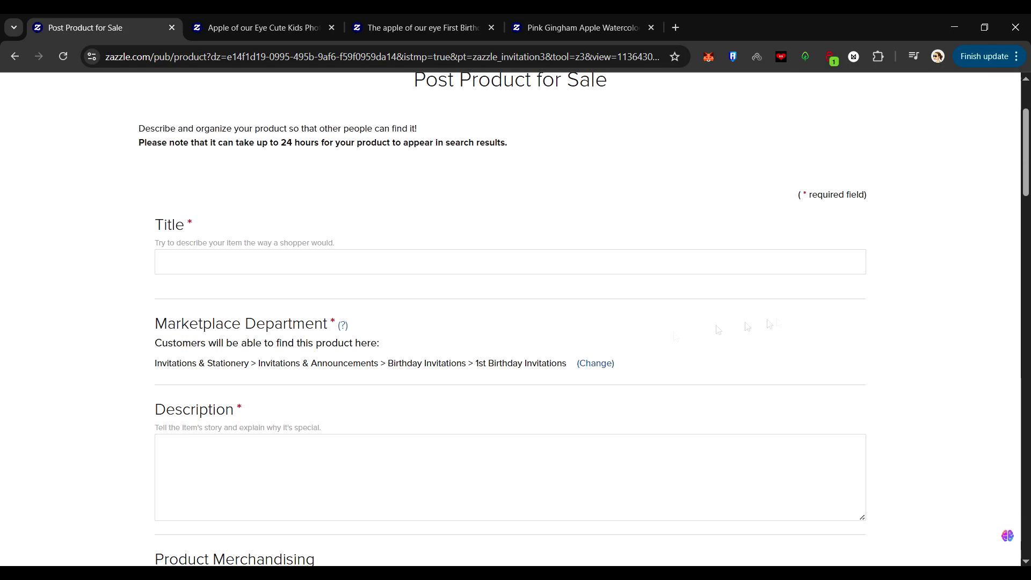
Step: Change the merchandising options so the mockup with front and back cards overlapping is the main product image
scroll(781, 320, down, 6)
click(437, 293)
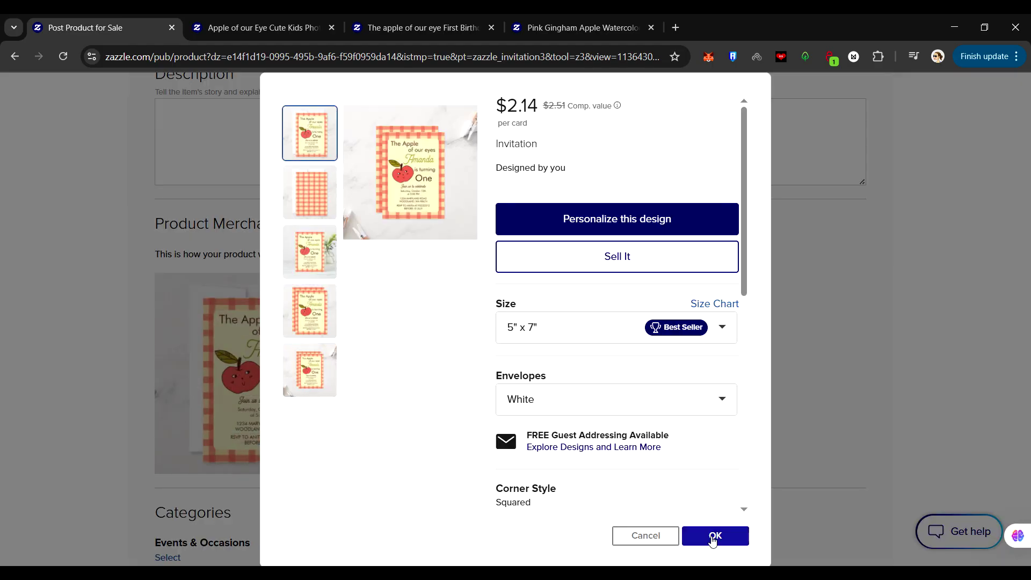
click(713, 537)
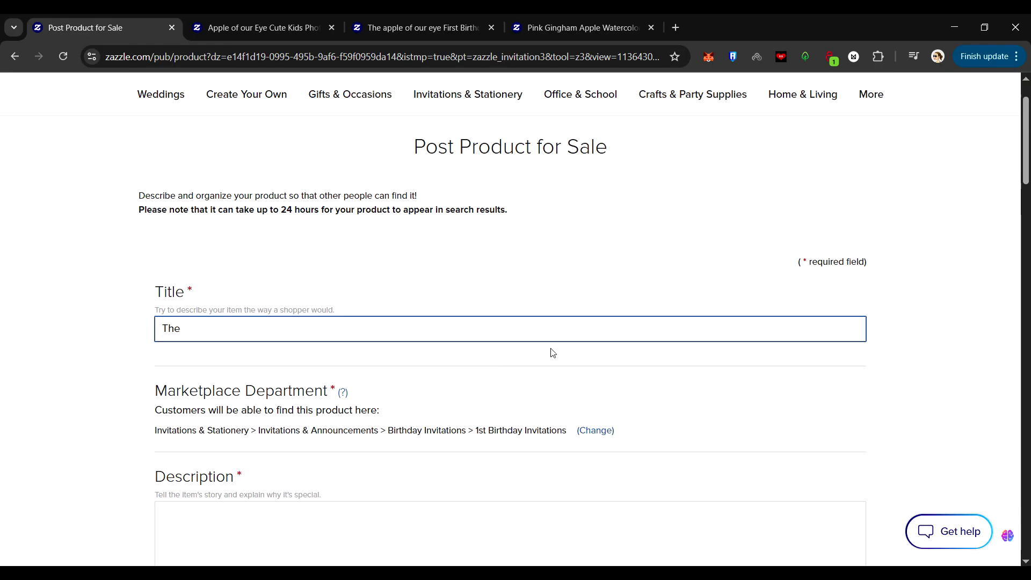
Step: Title the product "The Apple of our eyes cute red apple" and paste the prepared product description
text(The Apple of our eyes cute red apple)
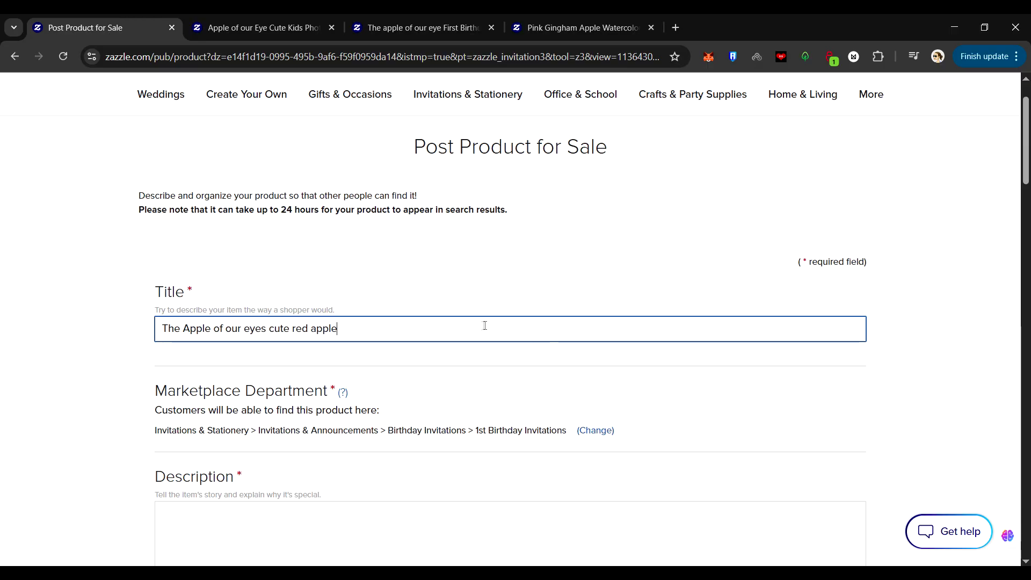
key(Return)
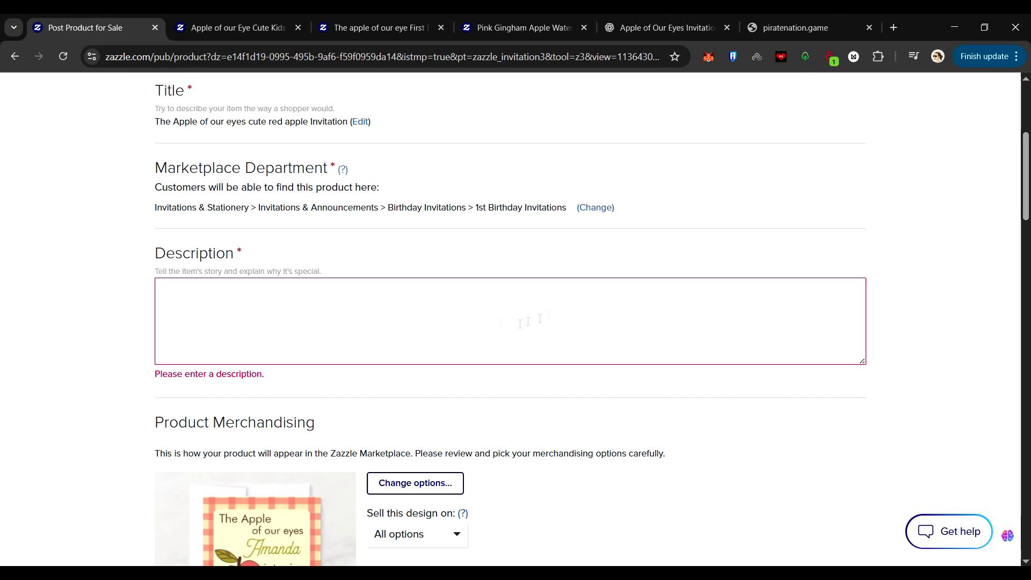
key(ctrl+v)
Step: Set the product's event category to Occasions > Birthdays > Children
scroll(511, 349, down, 10)
click(166, 200)
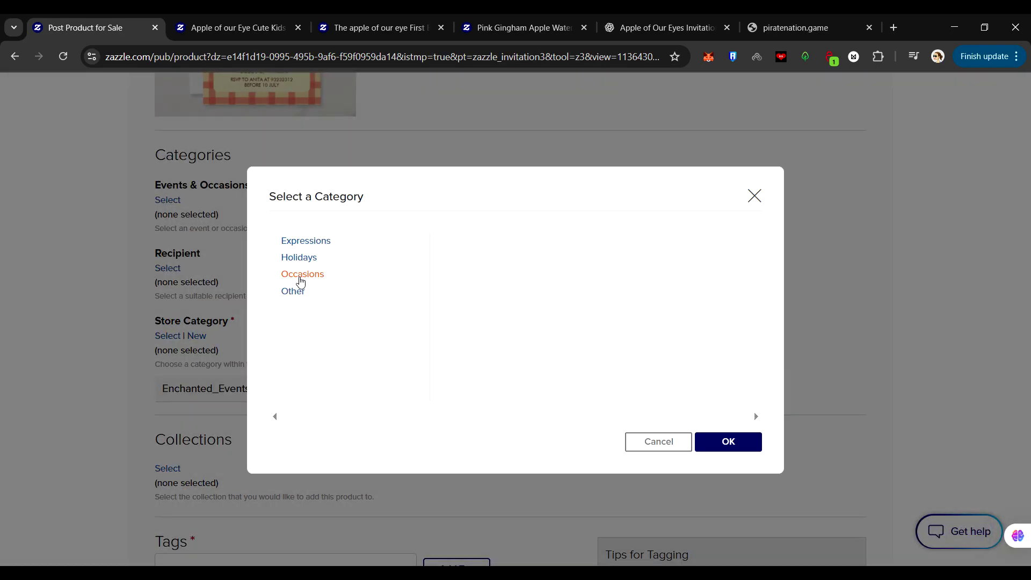
click(297, 275)
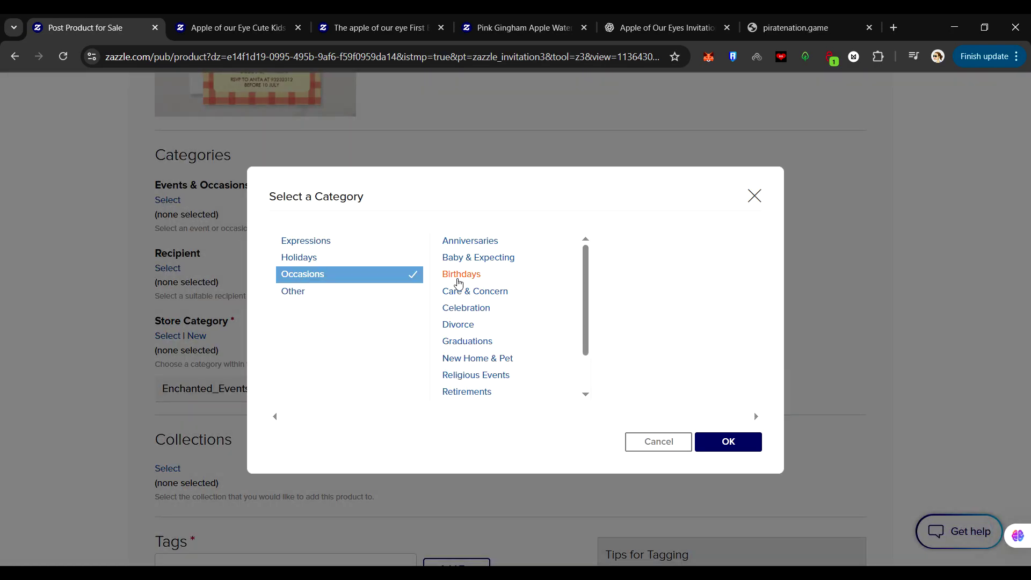
click(458, 276)
click(644, 293)
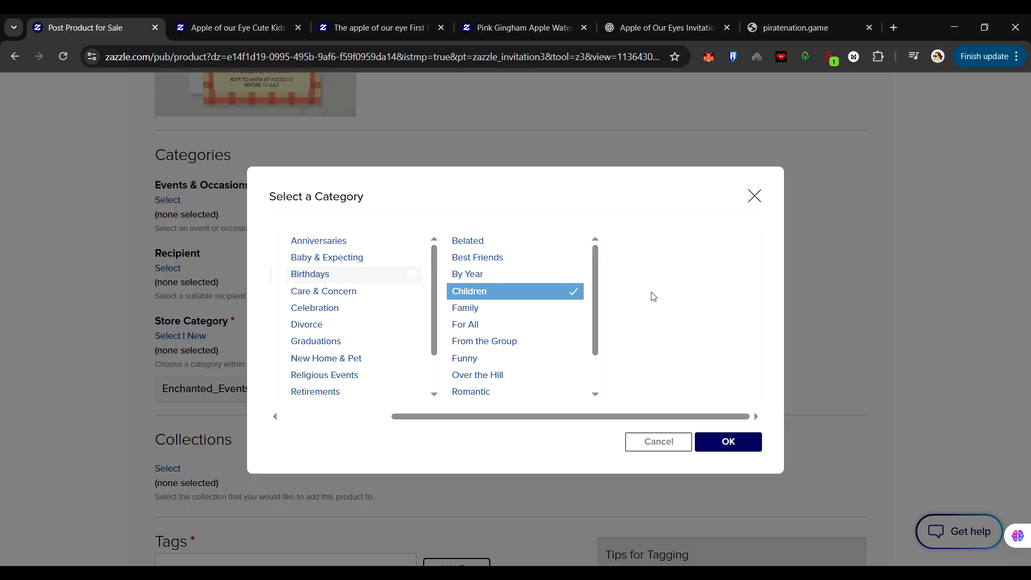
click(728, 441)
Step: Set the product's recipient category to For Kids
click(167, 272)
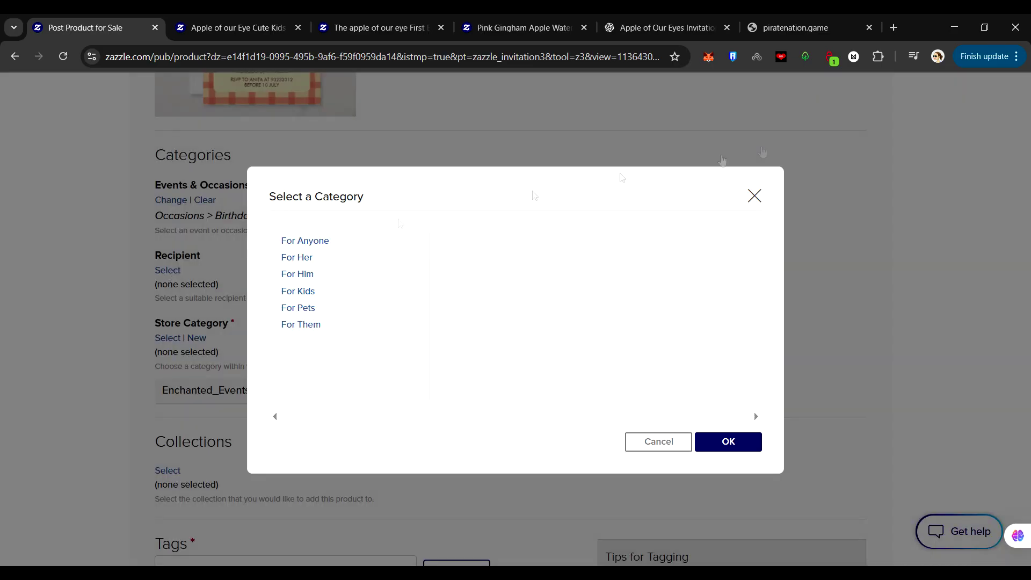
click(308, 295)
click(736, 447)
Step: Assign the product to the New Products category of the Enchanted_Events store
scroll(260, 348, down, 3)
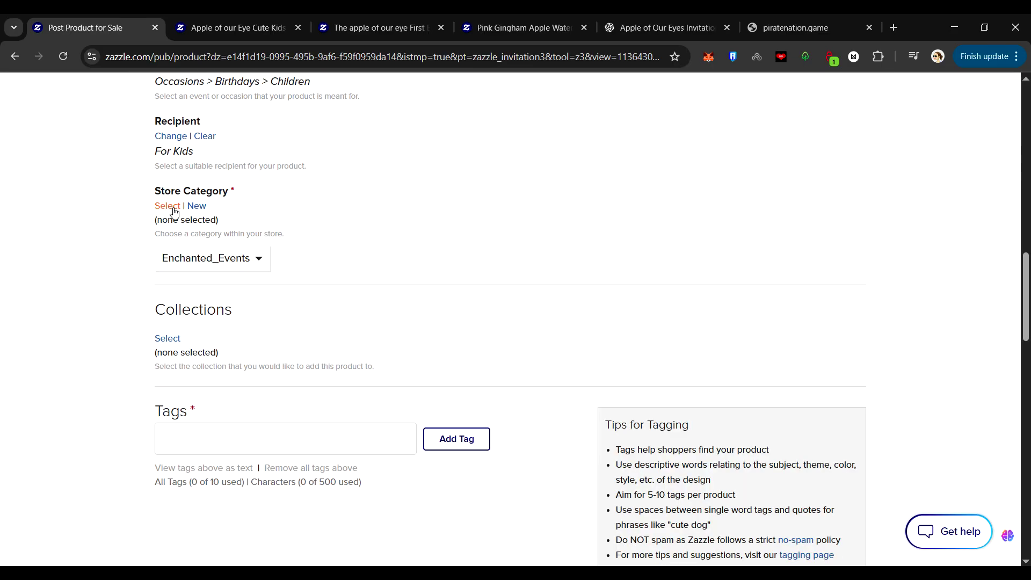
click(168, 207)
click(301, 246)
click(731, 439)
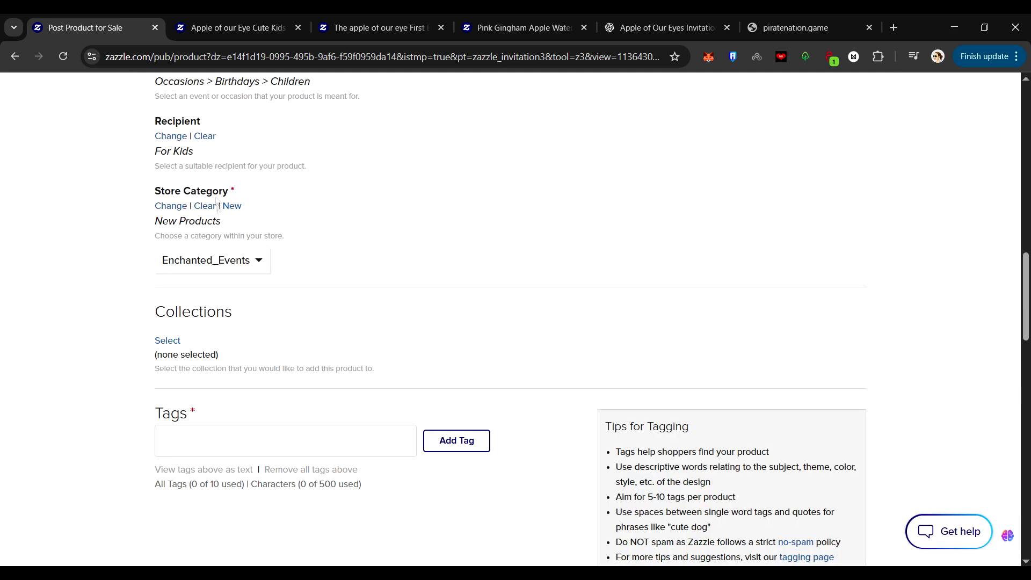
Step: Review the visibility and royalty settings and enable the product for Instant Download with a 92.89% digital royalty
scroll(217, 207, down, 7)
scroll(300, 343, down, 2)
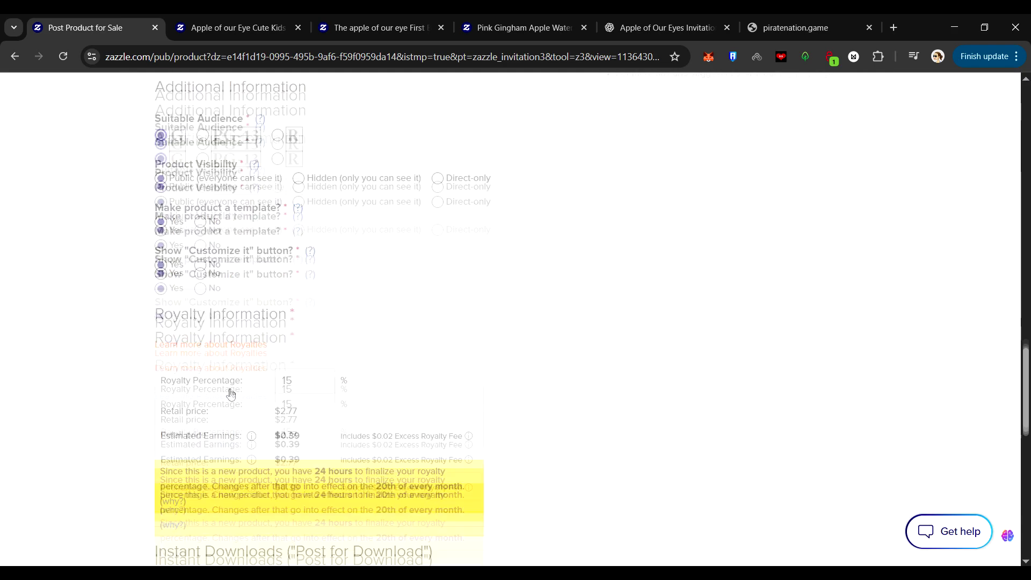
scroll(311, 375, down, 1)
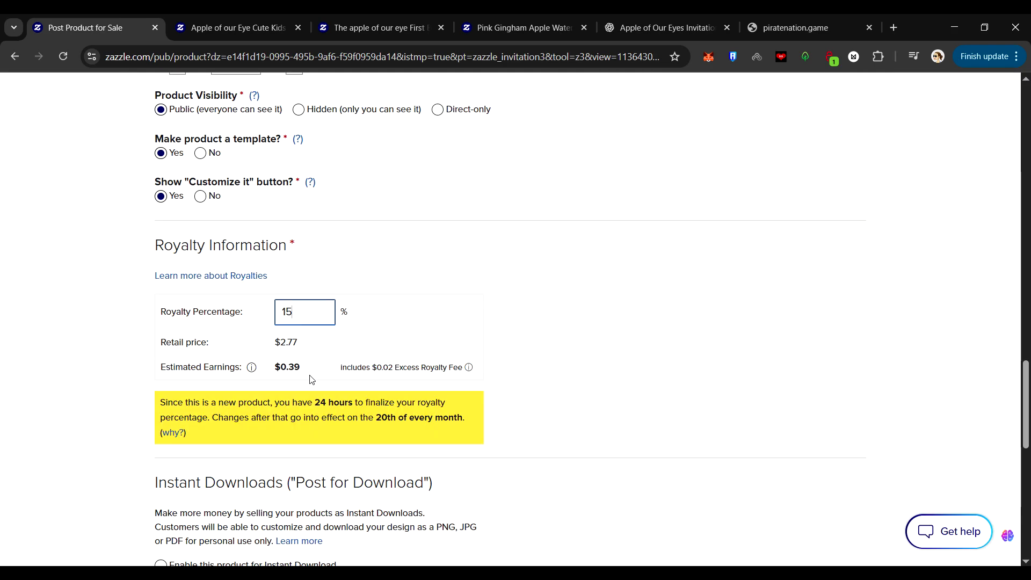
scroll(310, 379, down, 2)
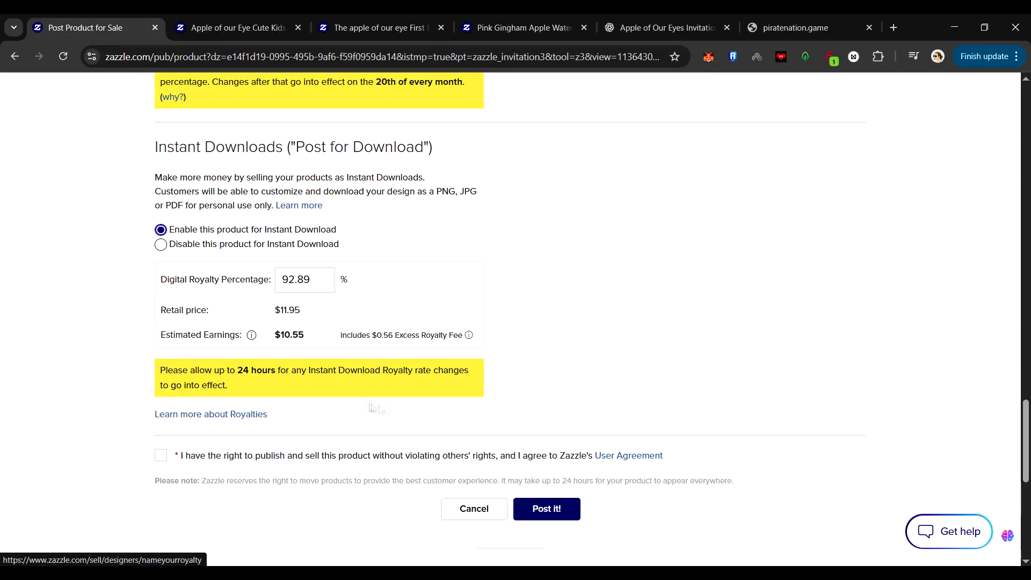
Step: Close the piratenation.game page and add the ten prepared tags to the product, from "apple first birthday" through "sweet apple theme"
scroll(519, 417, up, 10)
click(868, 28)
click(285, 301)
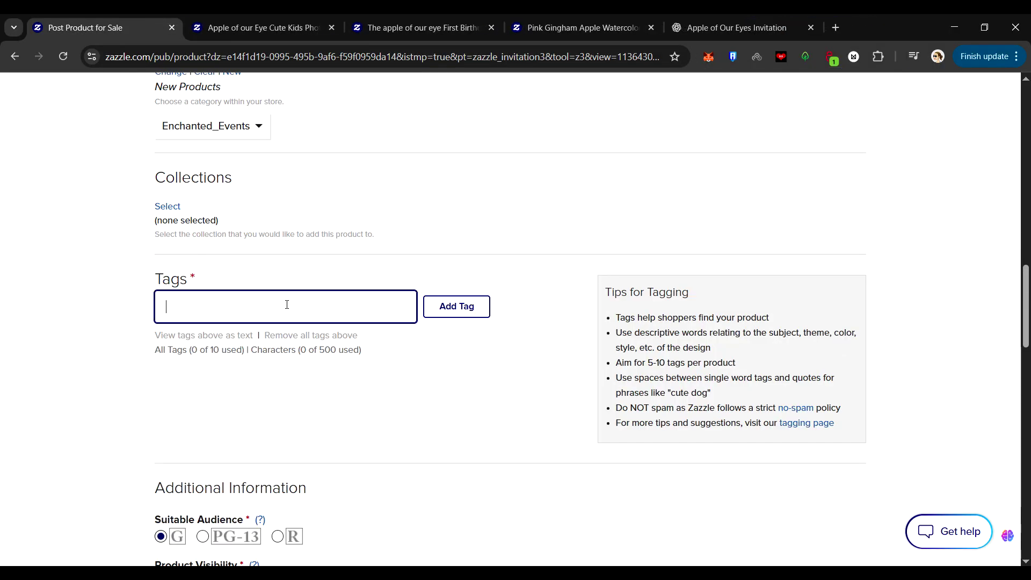
key(ctrl+v)
key(Return)
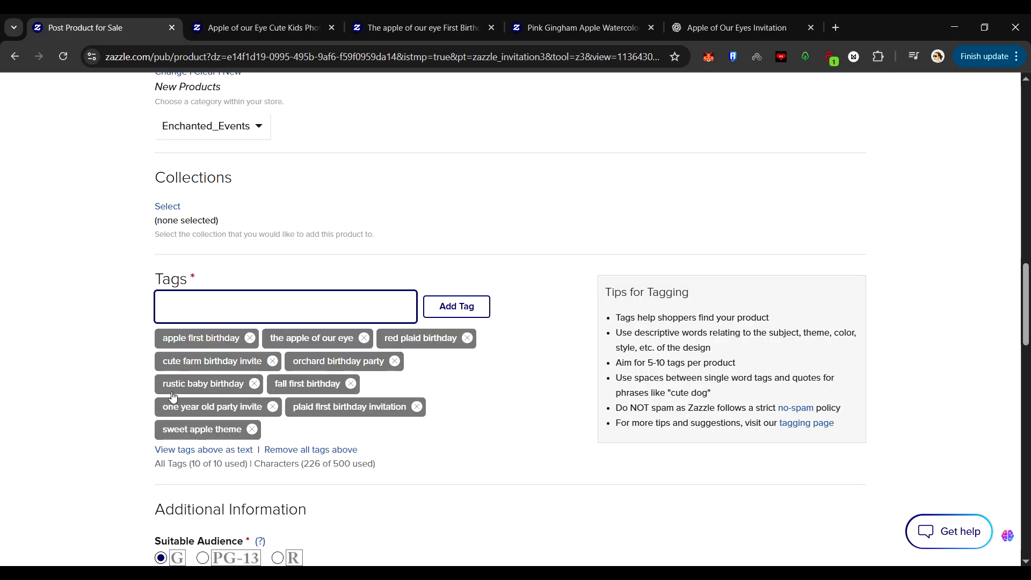
Step: Confirm the publishing rights and agreement to Zazzle's User Agreement, and post the product for sale
scroll(337, 423, down, 3)
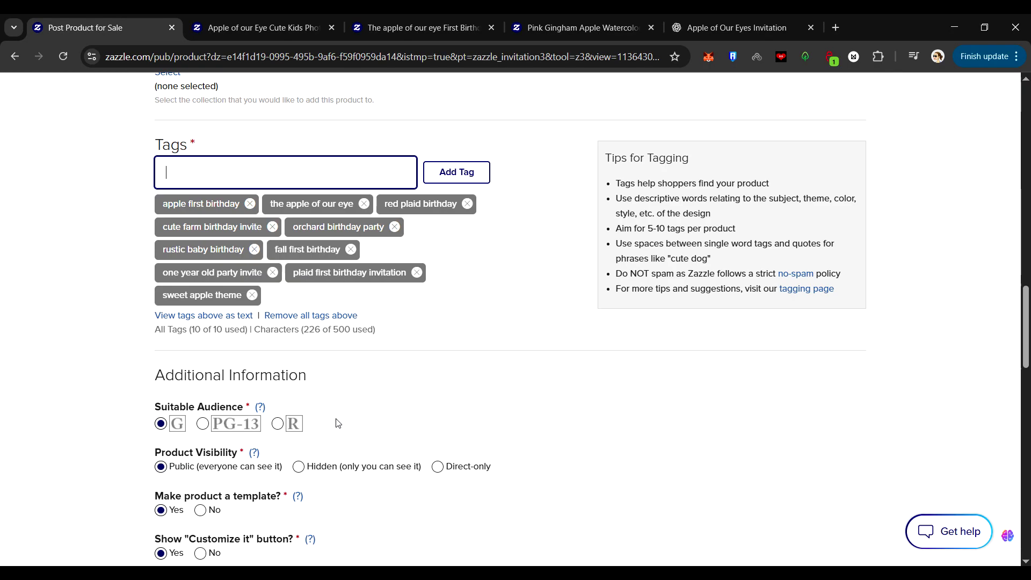
scroll(336, 215, down, 15)
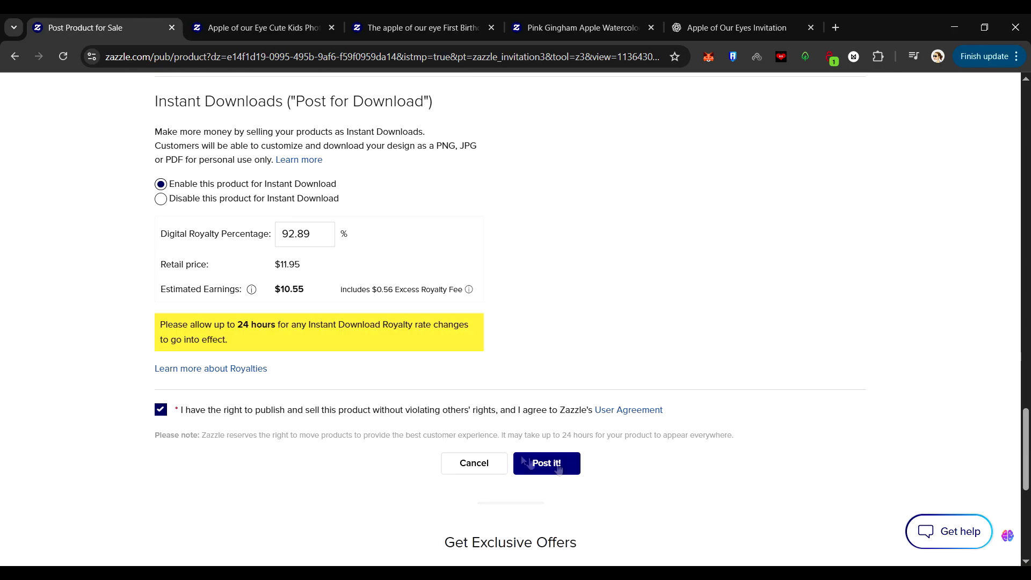
click(547, 463)
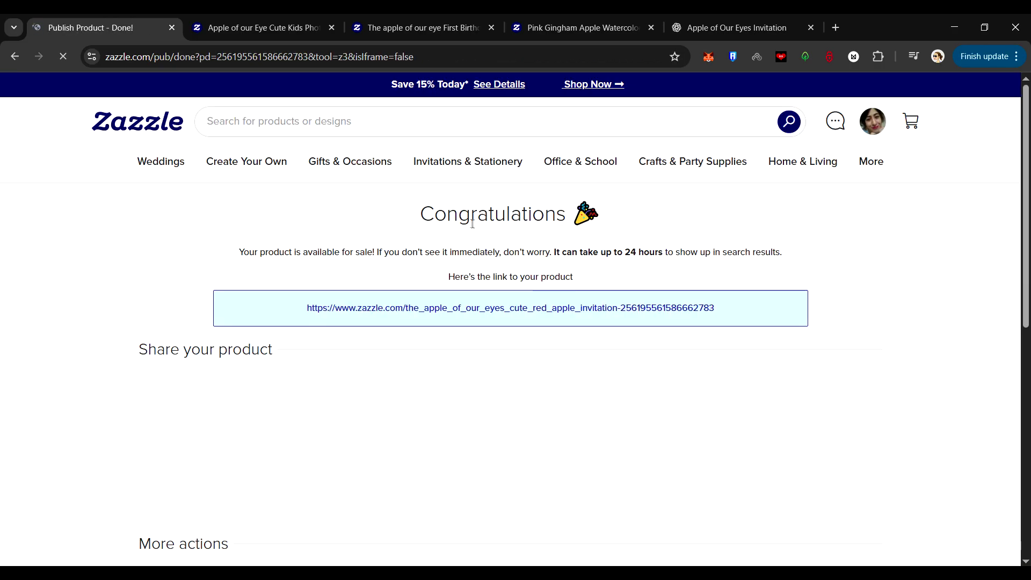
Step: Open the posted invitation's product page and review its personalization template fields, dismissing the discount offer
click(483, 306)
scroll(755, 406, down, 6)
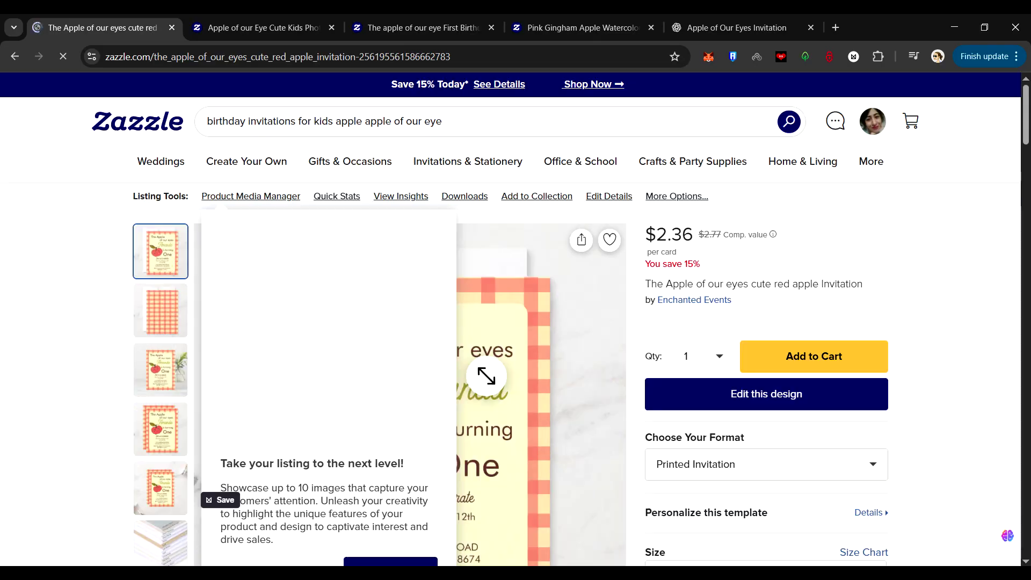
scroll(930, 419, down, 10)
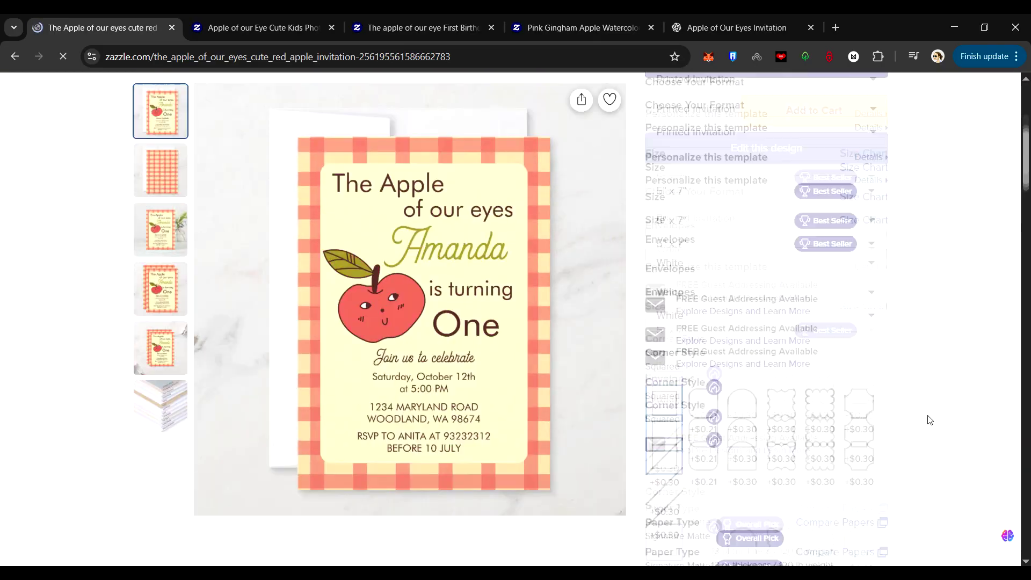
click(874, 452)
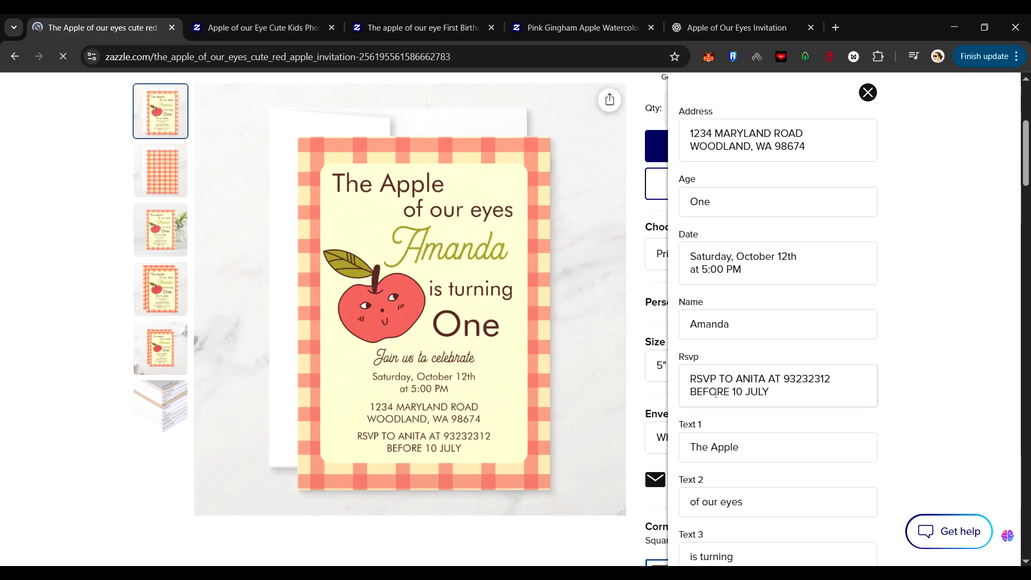
drag(1025, 155, 1026, 188)
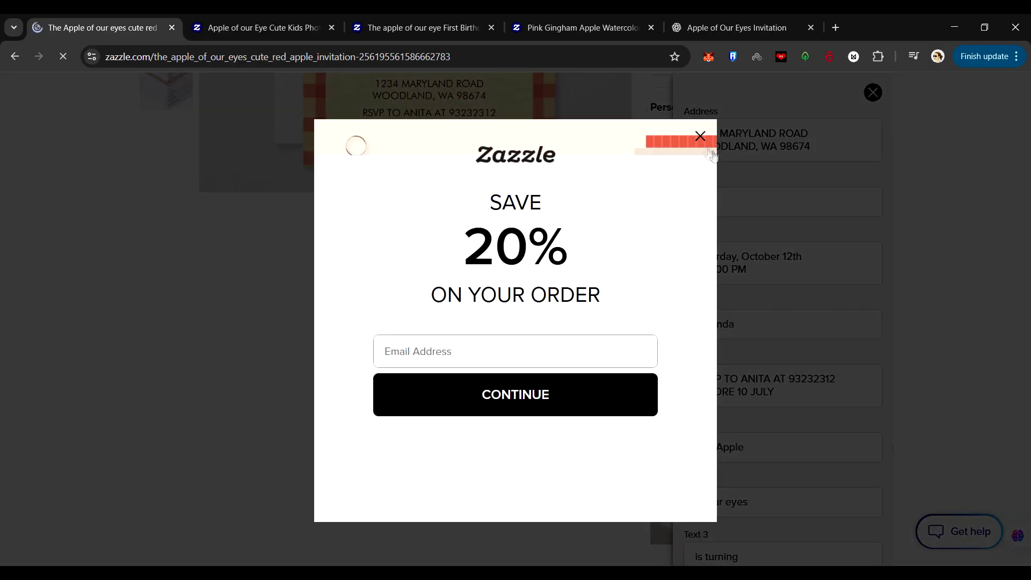
click(699, 136)
click(868, 93)
Step: Browse the invitation's preview images, including the gingham back and the mock-up with flowers behind it
scroll(922, 281, up, 5)
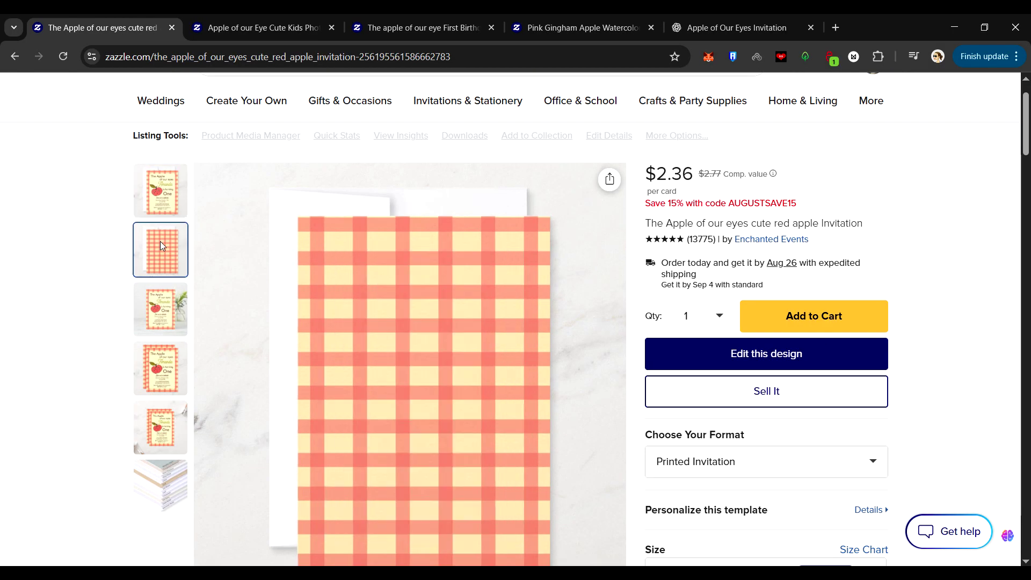
click(160, 308)
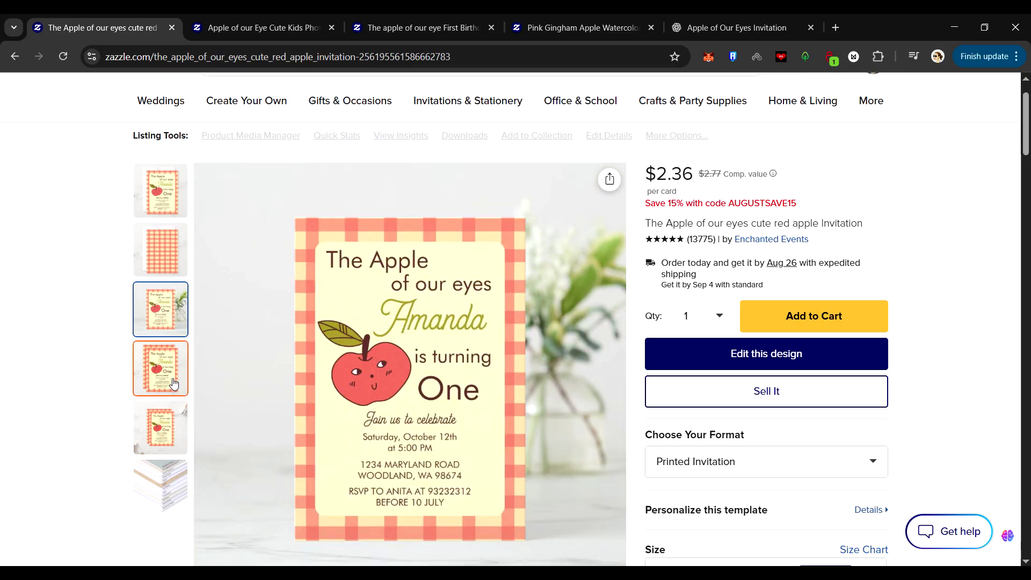